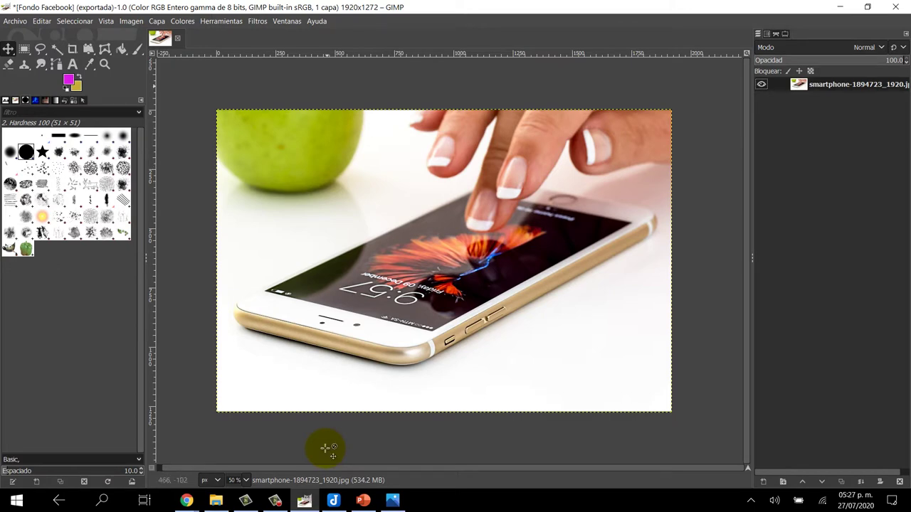
{"action": "key", "text": "alt+i"}
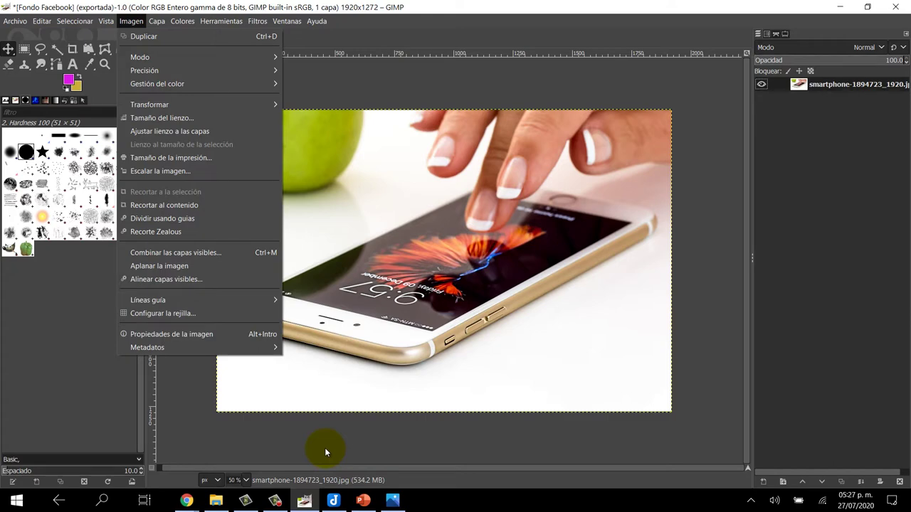
{"action": "key", "text": "Down"}
{"action": "key", "text": "Down"}
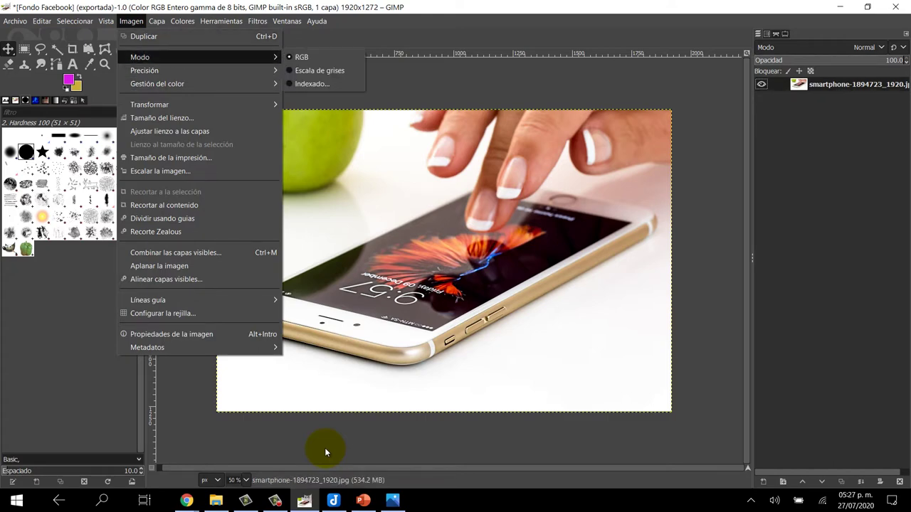
{"action": "key", "text": "Right"}
{"action": "key", "text": "Down"}
{"action": "key", "text": "Return"}
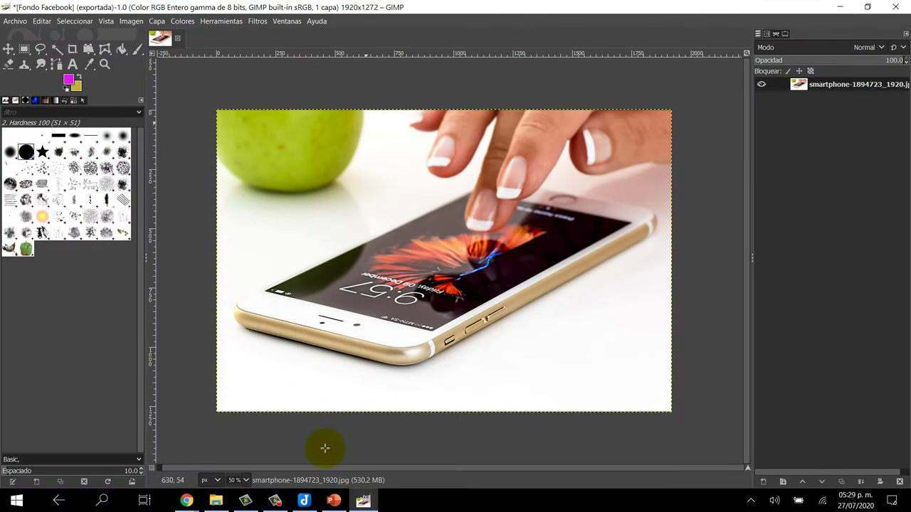
Go through the Imagen menu to Gestión del color > Asignar perfil de color.
{"action": "key", "text": "alt+c"}
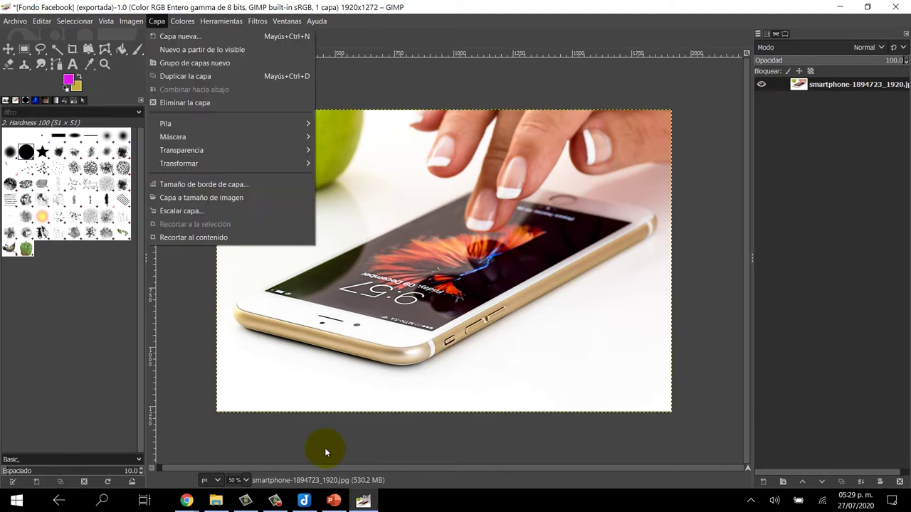
{"action": "key", "text": "Left"}
{"action": "key", "text": "Down"}
{"action": "key", "text": "Down"}
{"action": "key", "text": "Down"}
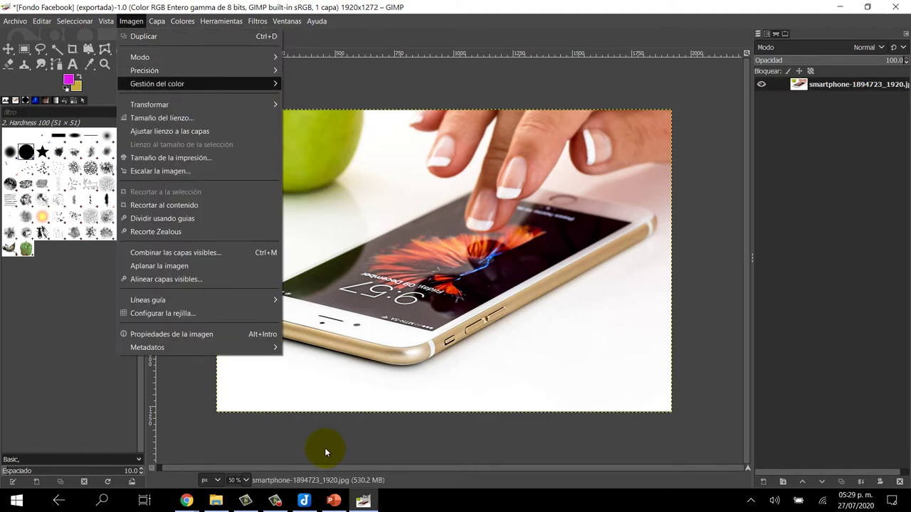
{"action": "key", "text": "Up"}
{"action": "key", "text": "Right"}
{"action": "key", "text": "Down"}
{"action": "key", "text": "Right"}
{"action": "key", "text": "Down"}
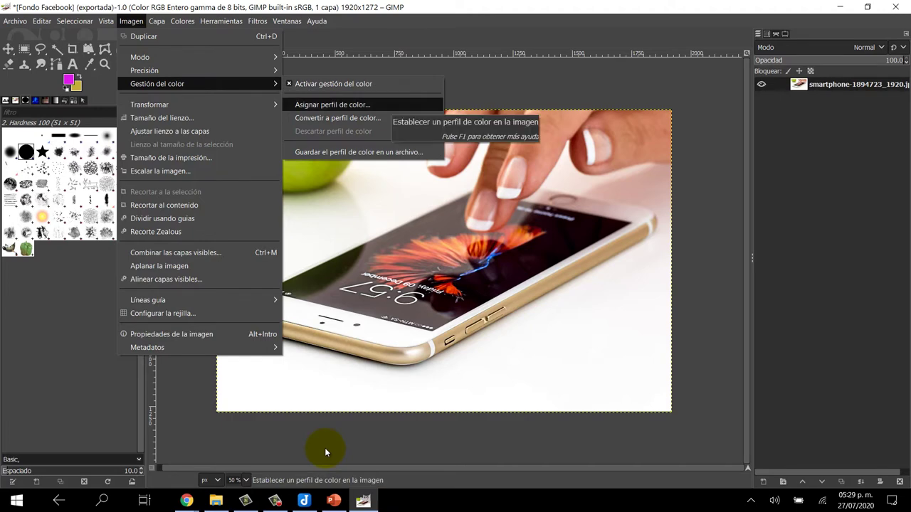
{"action": "key", "text": "Down"}
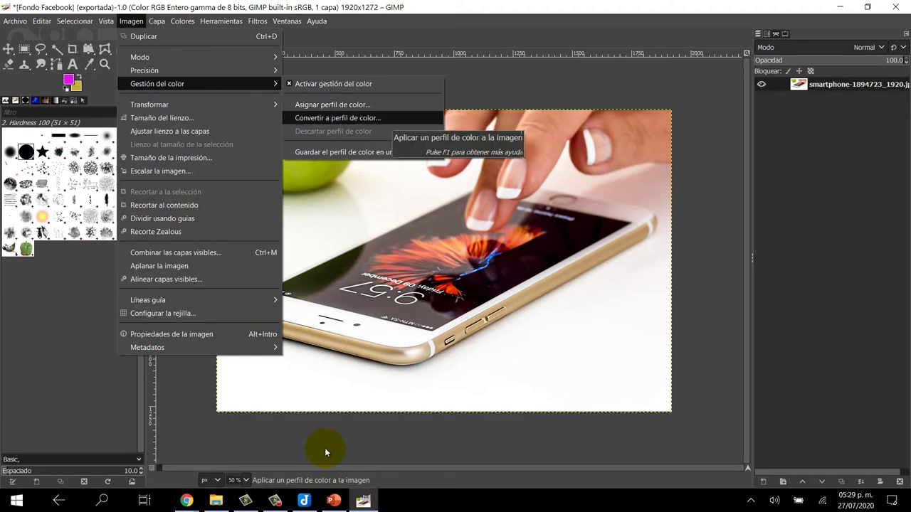
{"action": "key", "text": "Up"}
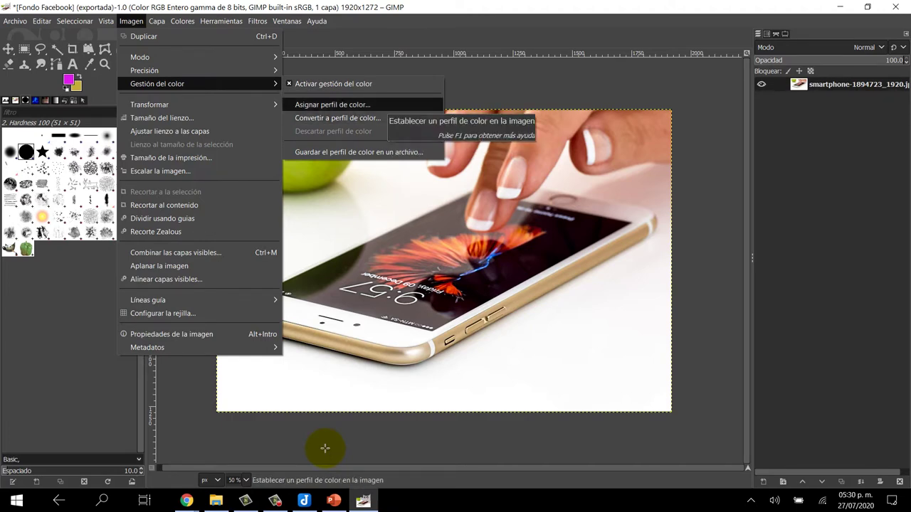
{"action": "key", "text": "Return"}
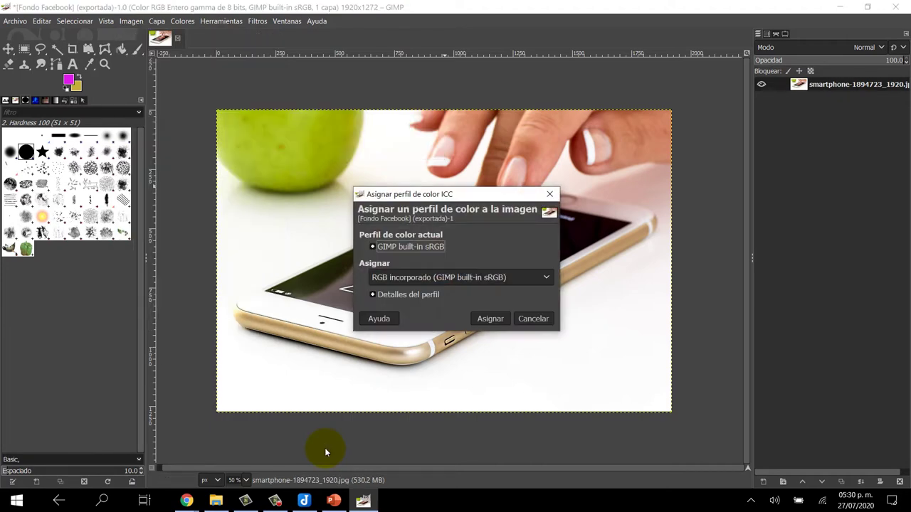
Choose the GIMP built-in sRGB profile and assign it to the photo.
{"action": "key", "text": "Tab"}
{"action": "key", "text": "space"}
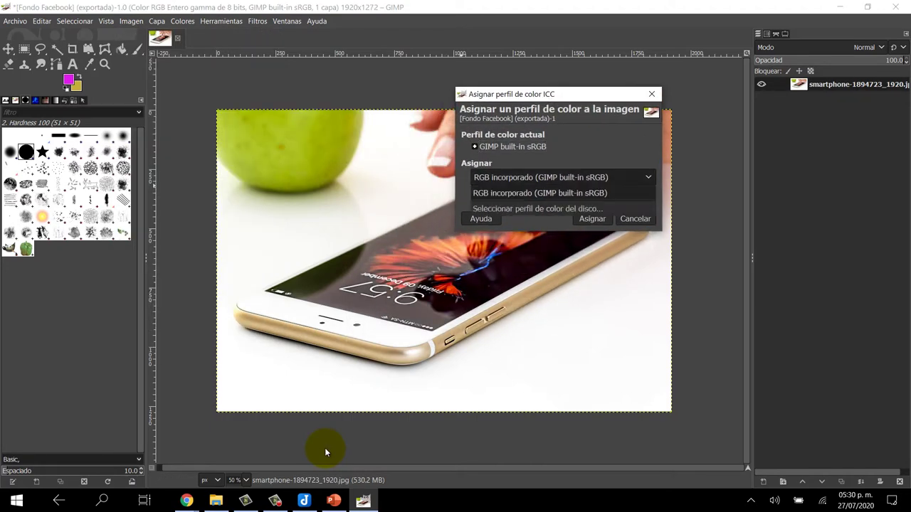
{"action": "key", "text": "Return"}
{"action": "key", "text": "Tab"}
{"action": "key", "text": "Return"}
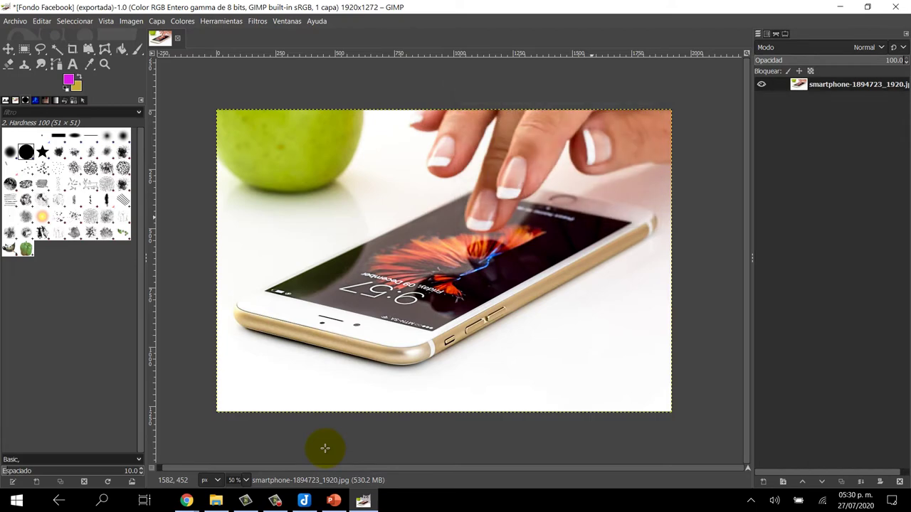
Apply Tono-cromático with hue −37.71, chroma 13.81, brightness −59.52, and show the blending options.
{"action": "key", "text": "ctrl+shift+f"}
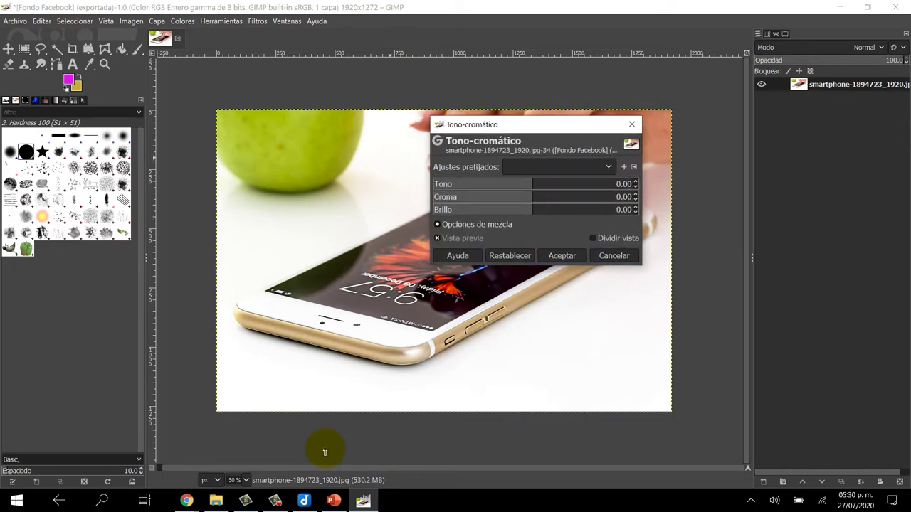
{"action": "key", "text": "Up"}
{"action": "key", "text": "Up"}
{"action": "key", "text": "Up"}
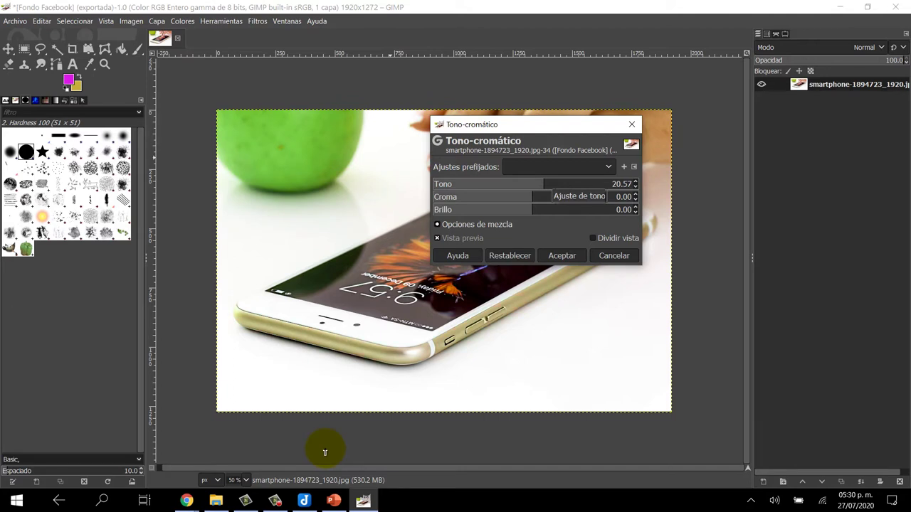
{"action": "key", "text": "Page_Down"}
{"action": "key", "text": "Page_Down"}
{"action": "key", "text": "Page_Down"}
{"action": "key", "text": "Page_Down"}
{"action": "key", "text": "Page_Down"}
{"action": "key", "text": "Page_Down"}
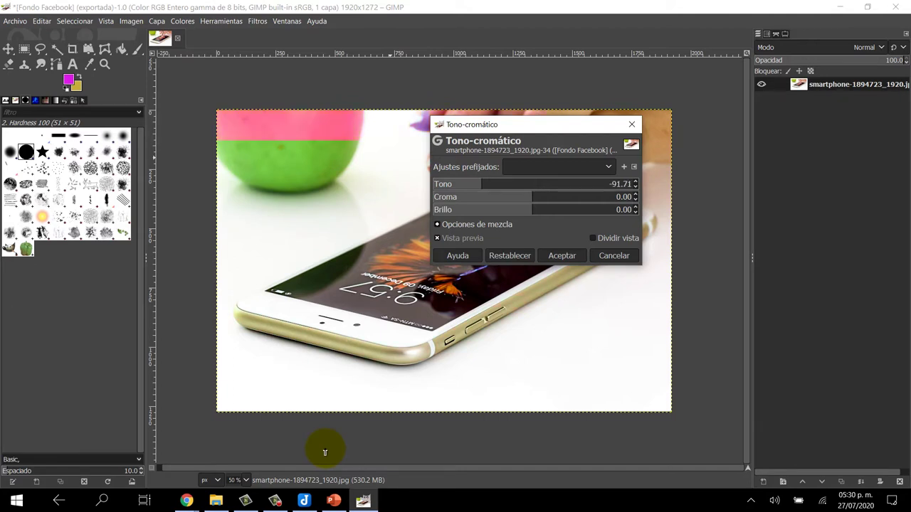
{"action": "key", "text": "Page_Down"}
{"action": "key", "text": "Page_Down"}
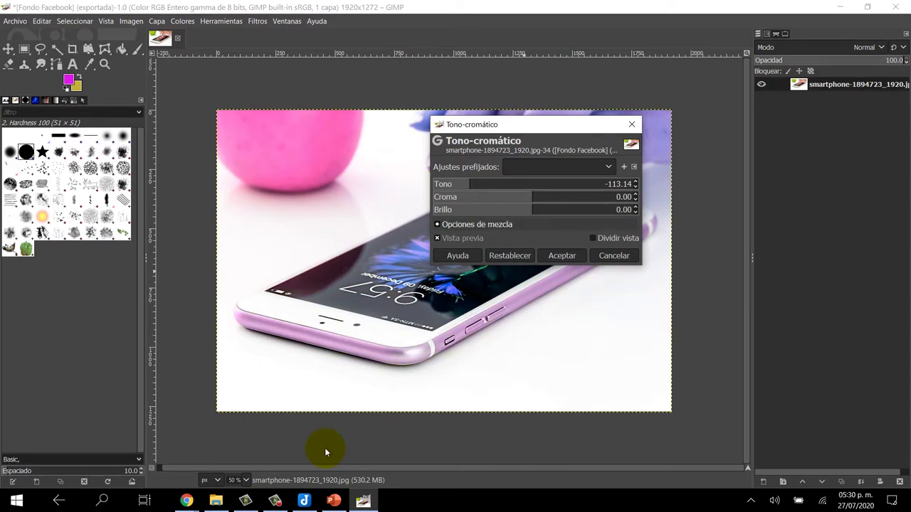
{"action": "mouse_move", "coordinate": [528, 196]}
{"action": "left_mouse_down"}
{"action": "mouse_move", "coordinate": [583, 197]}
{"action": "mouse_move", "coordinate": [484, 196]}
{"action": "mouse_move", "coordinate": [577, 209]}
{"action": "left_mouse_up"}
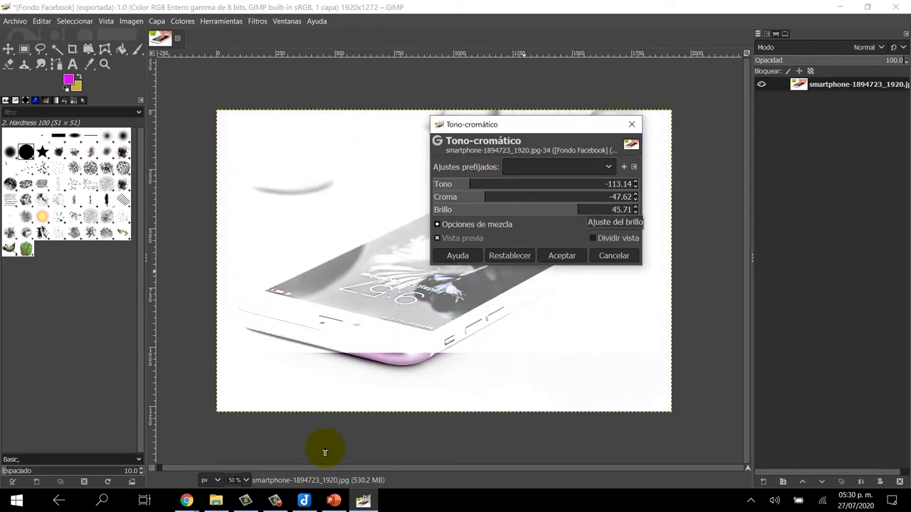
{"action": "left_click_drag", "start_coordinate": [469, 183], "coordinate": [525, 184]}
{"action": "left_click_drag", "start_coordinate": [326, 452], "coordinate": [324, 453]}
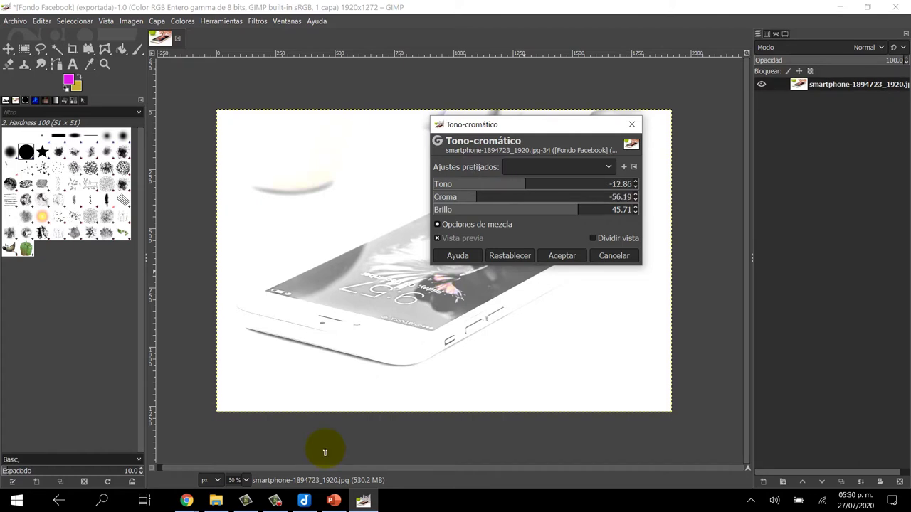
{"action": "mouse_move", "coordinate": [578, 209]}
{"action": "left_mouse_down"}
{"action": "mouse_move", "coordinate": [466, 209]}
{"action": "mouse_move", "coordinate": [545, 197]}
{"action": "left_mouse_up"}
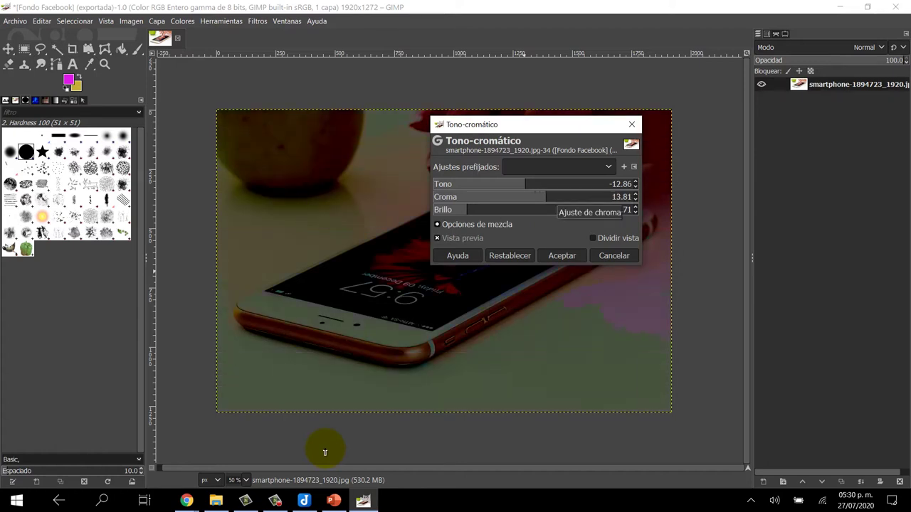
{"action": "left_click_drag", "start_coordinate": [525, 184], "coordinate": [511, 183]}
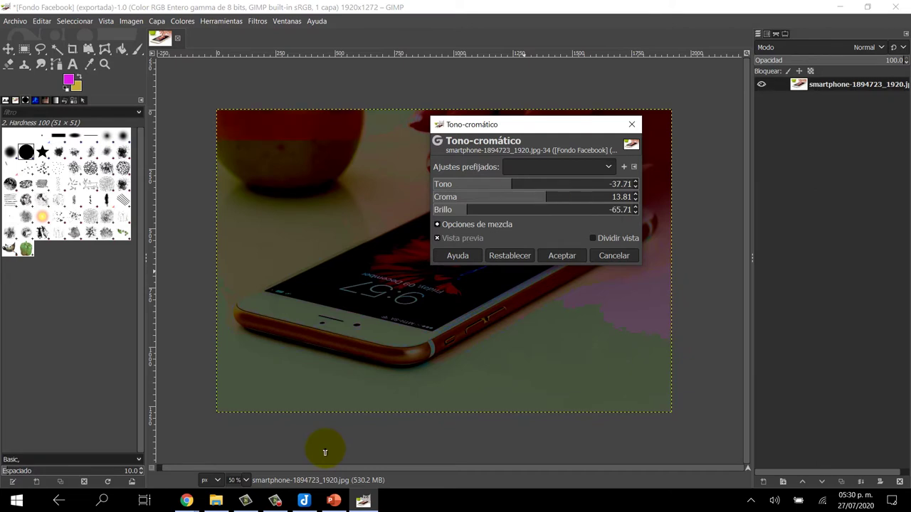
{"action": "left_click_drag", "start_coordinate": [466, 209], "coordinate": [471, 209]}
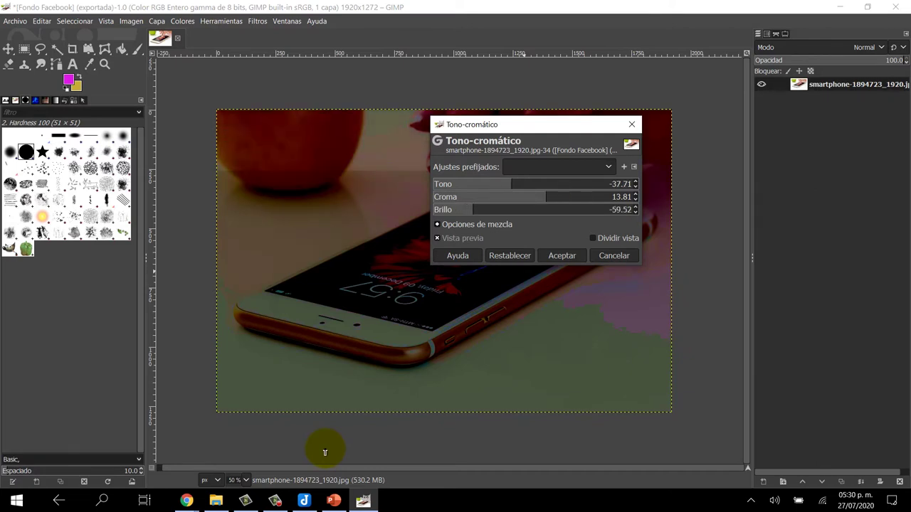
{"action": "left_click", "coordinate": [437, 225]}
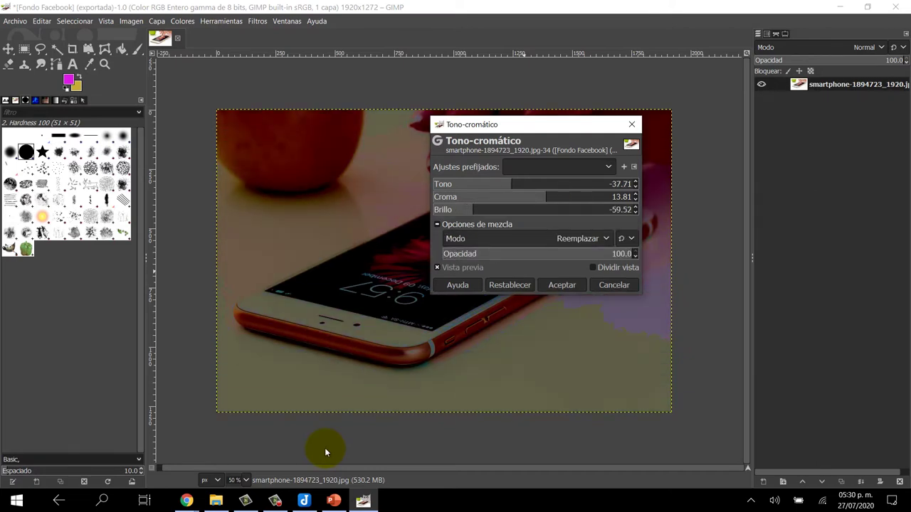
Preview the adjustment in Blanquear blend mode and toggle the preview to compare.
{"action": "left_click", "coordinate": [582, 239]}
{"action": "key", "text": "Down"}
{"action": "key", "text": "Down"}
{"action": "key", "text": "Down"}
{"action": "key", "text": "Down"}
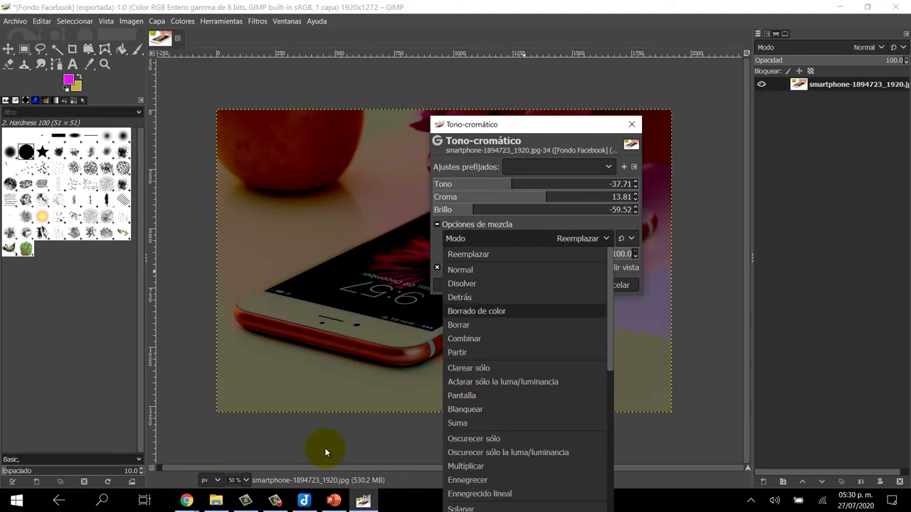
{"action": "key", "text": "Down"}
{"action": "key", "text": "Down"}
{"action": "key", "text": "Down"}
{"action": "key", "text": "Down"}
{"action": "key", "text": "Down"}
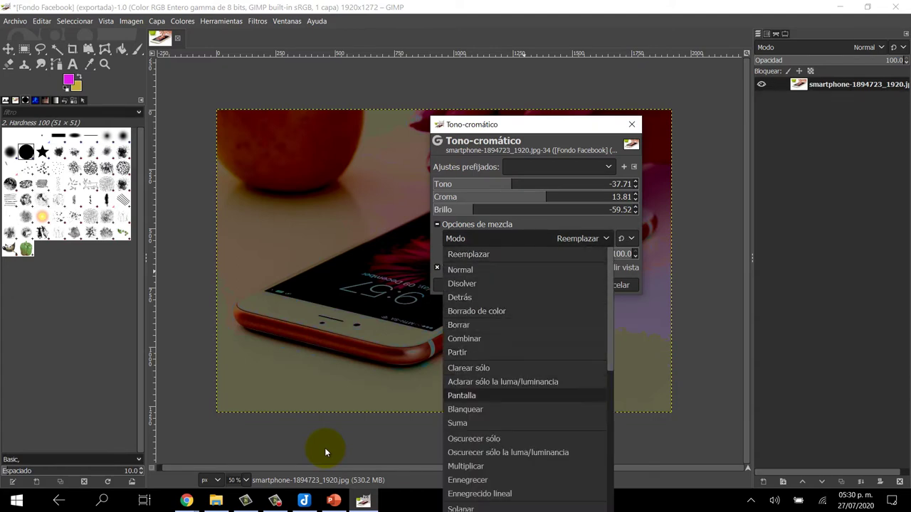
{"action": "key", "text": "Down"}
{"action": "key", "text": "Down"}
{"action": "key", "text": "Down"}
{"action": "key", "text": "Up"}
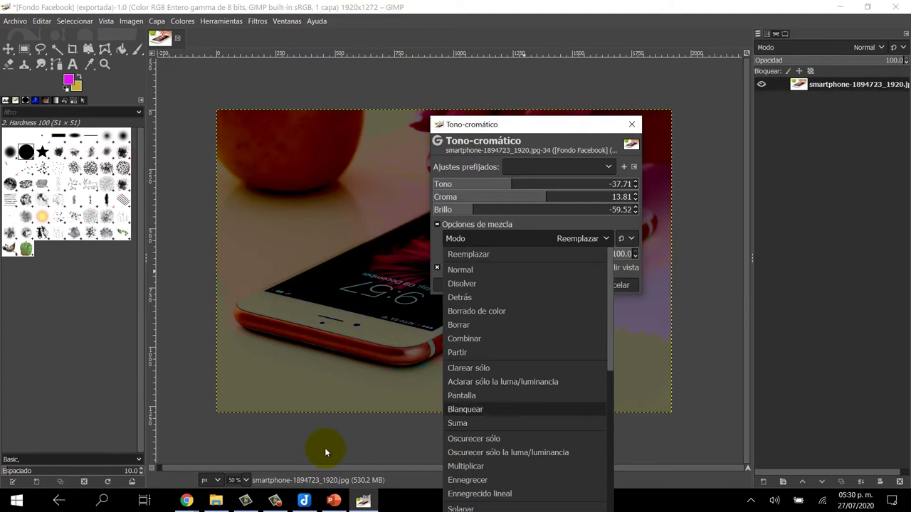
{"action": "key", "text": "Return"}
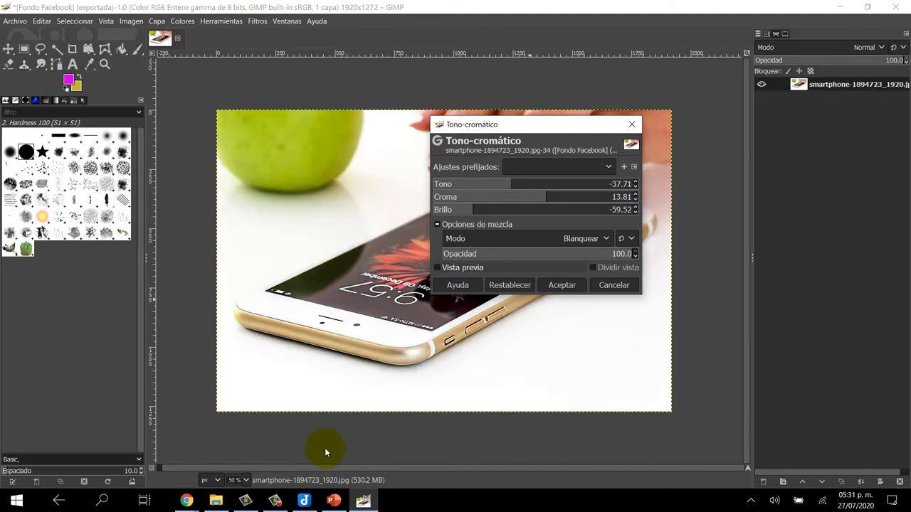
{"action": "key", "text": "alt+p"}
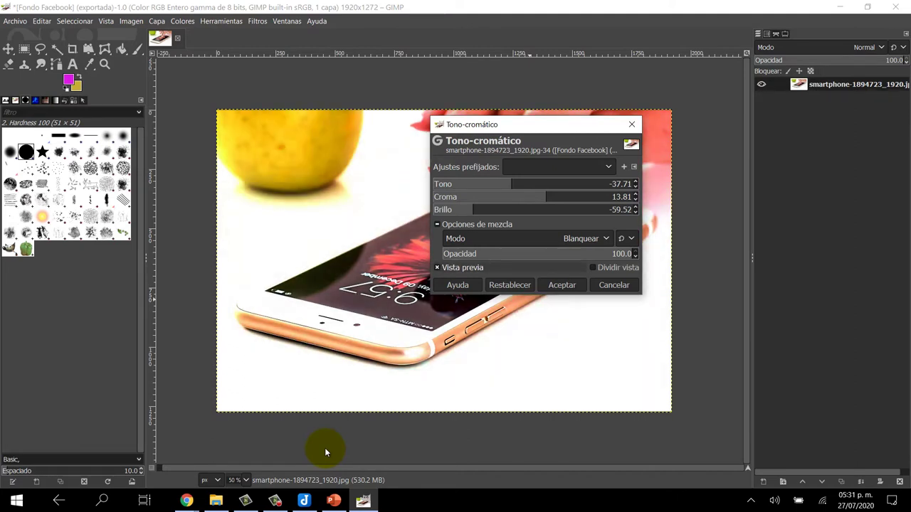
Preview the Disolver, Borrar and Pantalla blend modes in turn.
{"action": "key", "text": "space"}
{"action": "key", "text": "Home"}
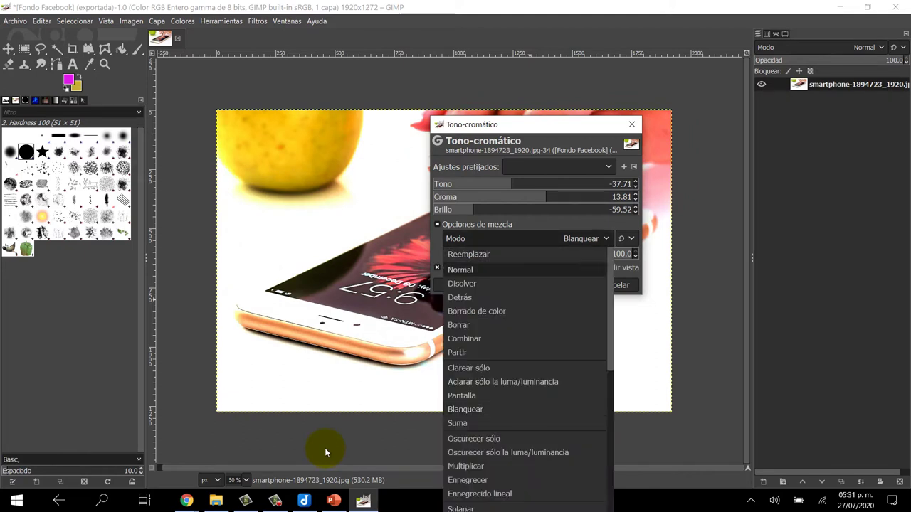
{"action": "key", "text": "Down"}
{"action": "key", "text": "Return"}
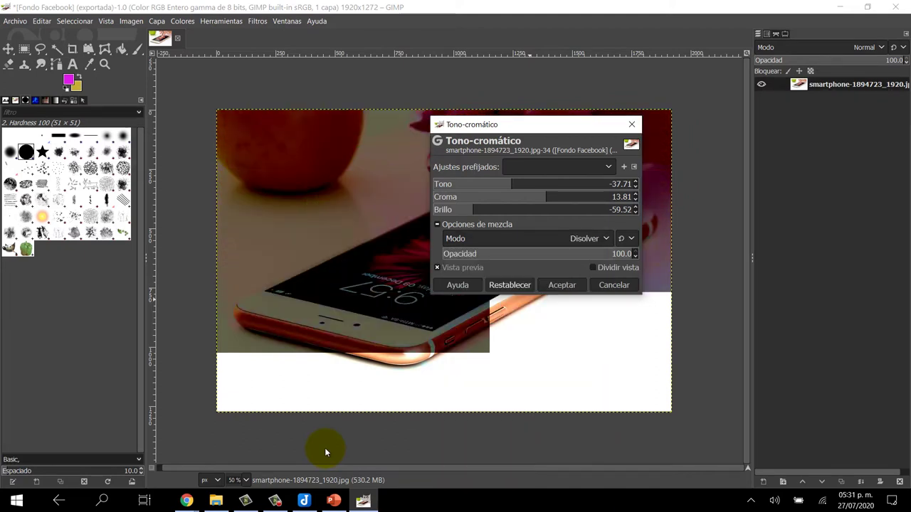
{"action": "key", "text": "space"}
{"action": "key", "text": "Down"}
{"action": "key", "text": "Down"}
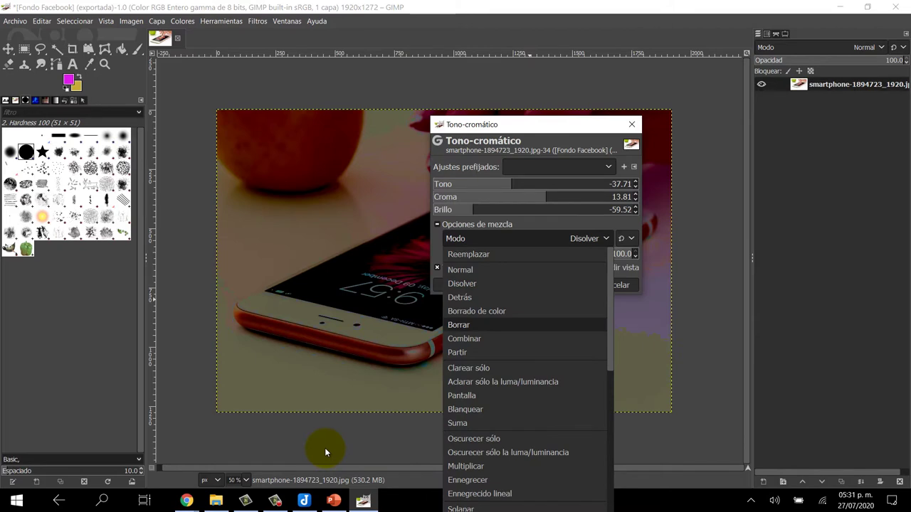
{"action": "key", "text": "Return"}
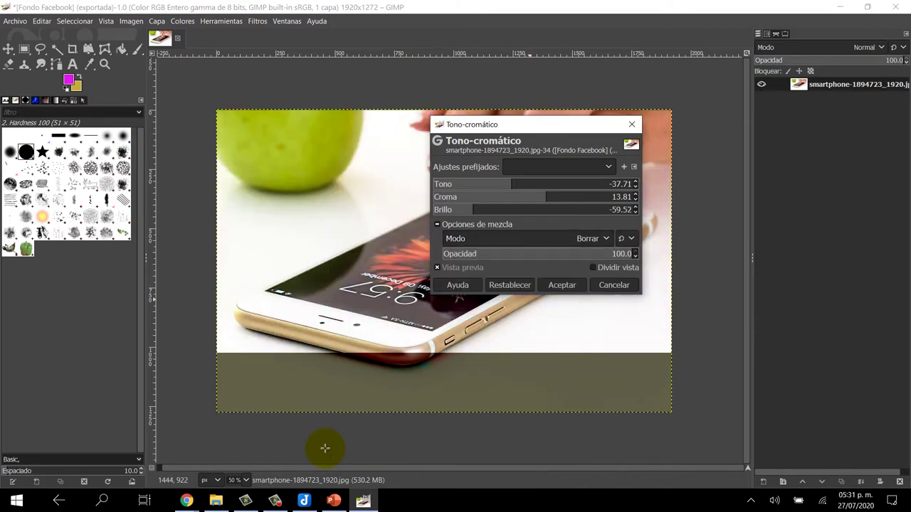
{"action": "key", "text": "space"}
{"action": "key", "text": "Down"}
{"action": "key", "text": "Down"}
{"action": "key", "text": "Down"}
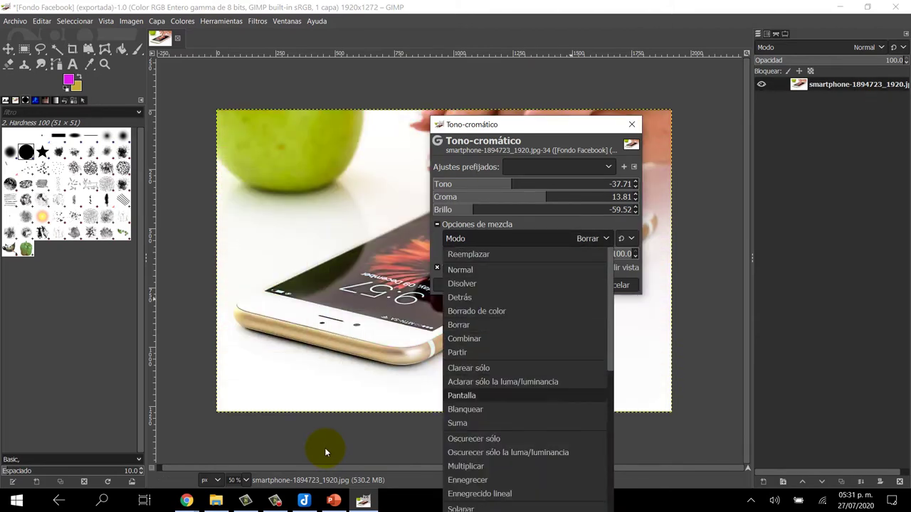
{"action": "key", "text": "Down"}
{"action": "key", "text": "Up"}
{"action": "key", "text": "Return"}
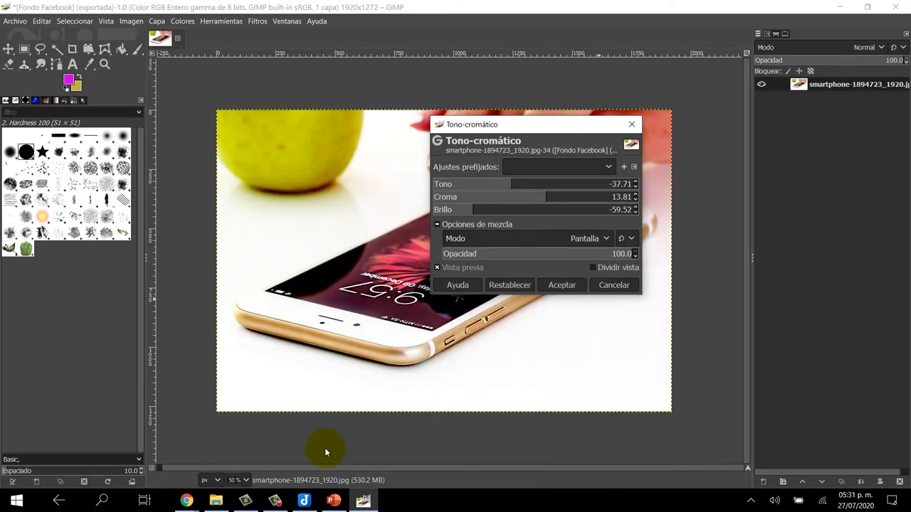
Preview the Multiplicar, Luz lineal and Tono HSV blend modes in turn.
{"action": "key", "text": "space"}
{"action": "key", "text": "Up"}
{"action": "key", "text": "Down"}
{"action": "key", "text": "Down"}
{"action": "key", "text": "Down"}
{"action": "key", "text": "Up"}
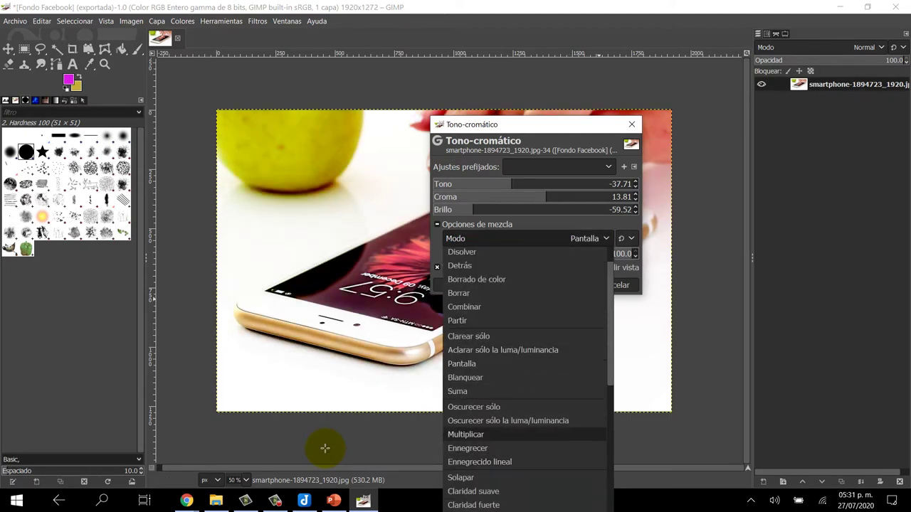
{"action": "key", "text": "Return"}
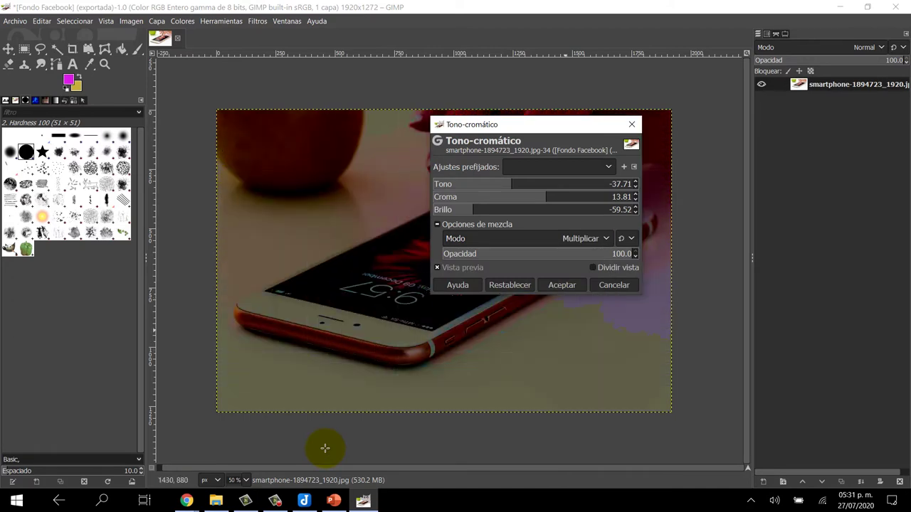
{"action": "key", "text": "space"}
{"action": "key", "text": "Down"}
{"action": "key", "text": "Down"}
{"action": "key", "text": "Down"}
{"action": "key", "text": "Down"}
{"action": "key", "text": "Down"}
{"action": "key", "text": "Down"}
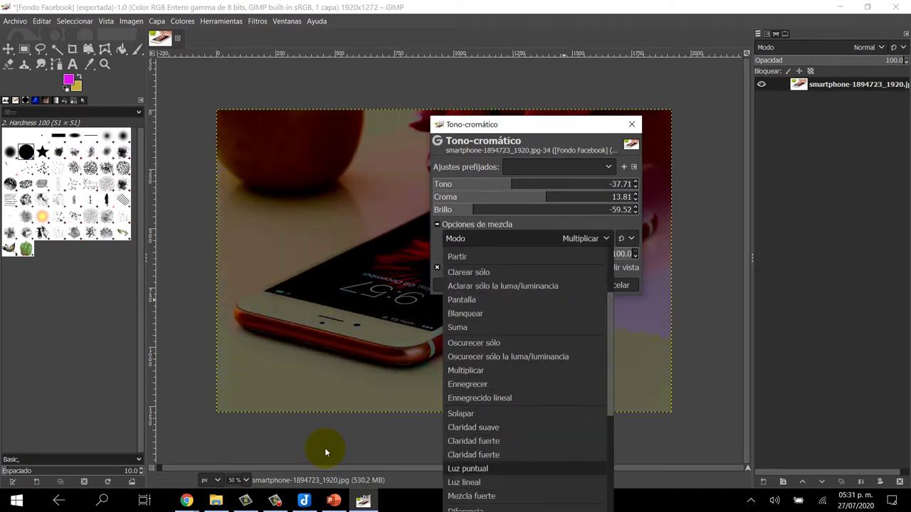
{"action": "key", "text": "Down"}
{"action": "key", "text": "Return"}
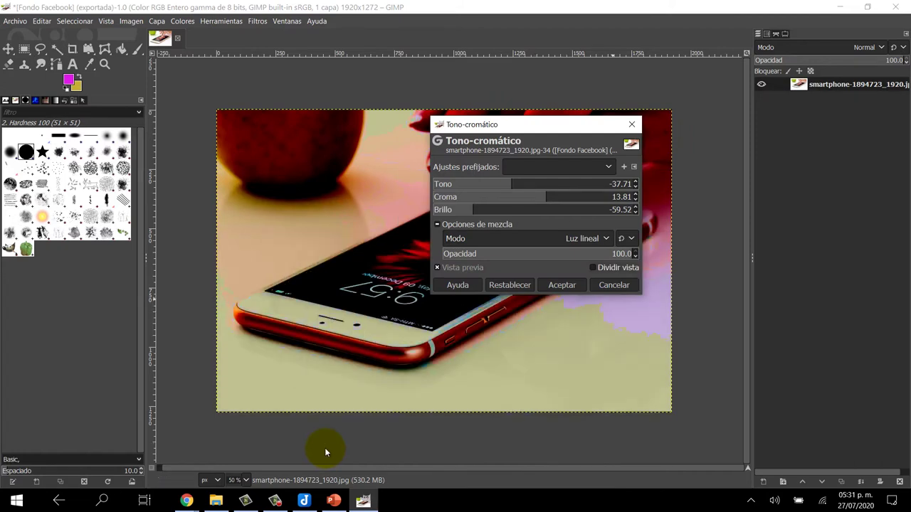
{"action": "key", "text": "space"}
{"action": "key", "text": "Down"}
{"action": "key", "text": "Down"}
{"action": "key", "text": "Down"}
{"action": "key", "text": "Down"}
{"action": "key", "text": "Down"}
{"action": "key", "text": "Down"}
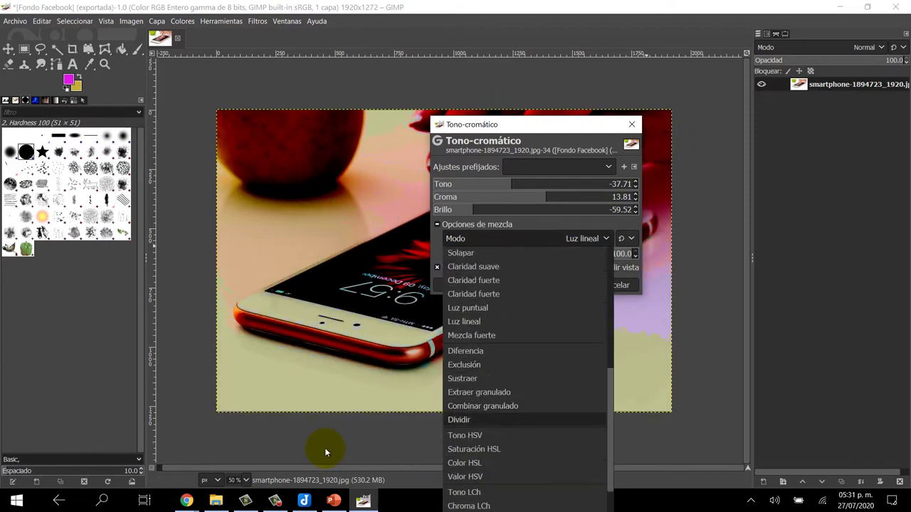
{"action": "key", "text": "Down"}
{"action": "key", "text": "Return"}
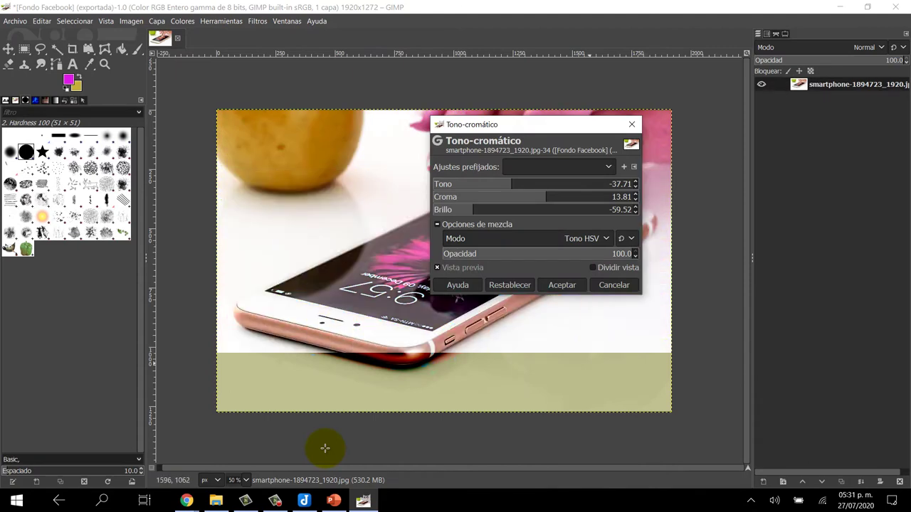
Preview the Color LCh, Luminancia and Luminosidad LCh blend modes in turn.
{"action": "key", "text": "space"}
{"action": "key", "text": "Down"}
{"action": "key", "text": "Down"}
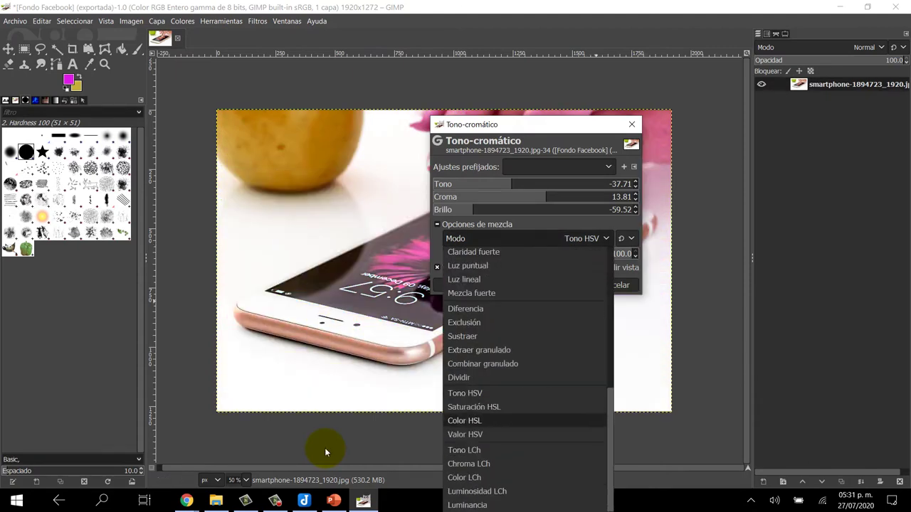
{"action": "key", "text": "Down"}
{"action": "key", "text": "Down"}
{"action": "key", "text": "Down"}
{"action": "key", "text": "Down"}
{"action": "key", "text": "Return"}
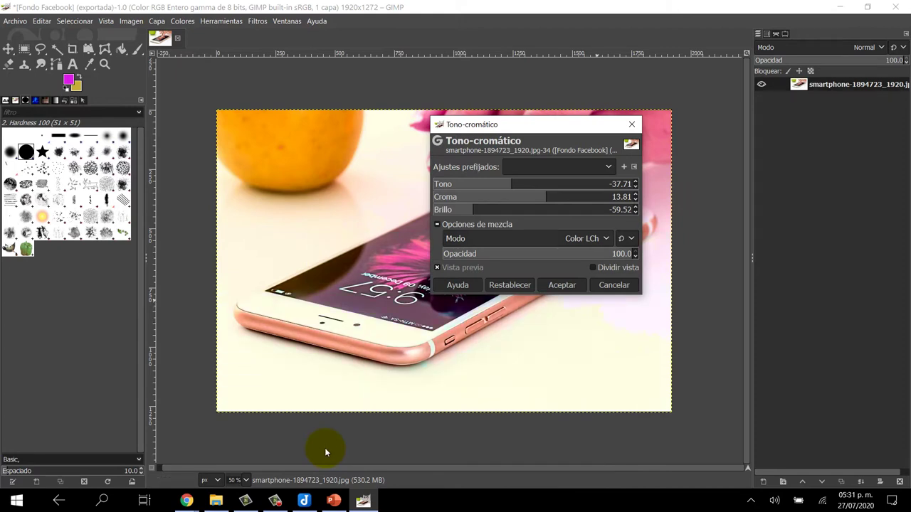
{"action": "key", "text": "space"}
{"action": "key", "text": "Down"}
{"action": "key", "text": "Down"}
{"action": "key", "text": "Return"}
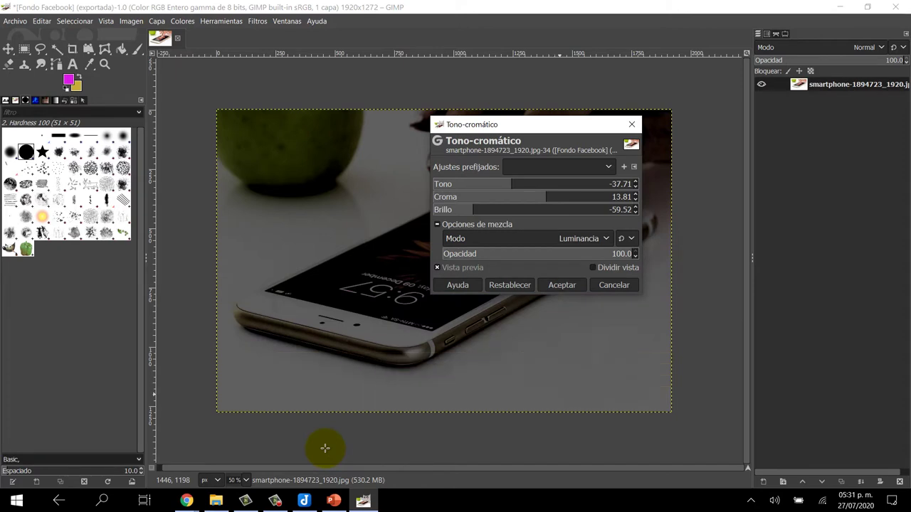
{"action": "key", "text": "space"}
{"action": "key", "text": "Up"}
{"action": "key", "text": "Return"}
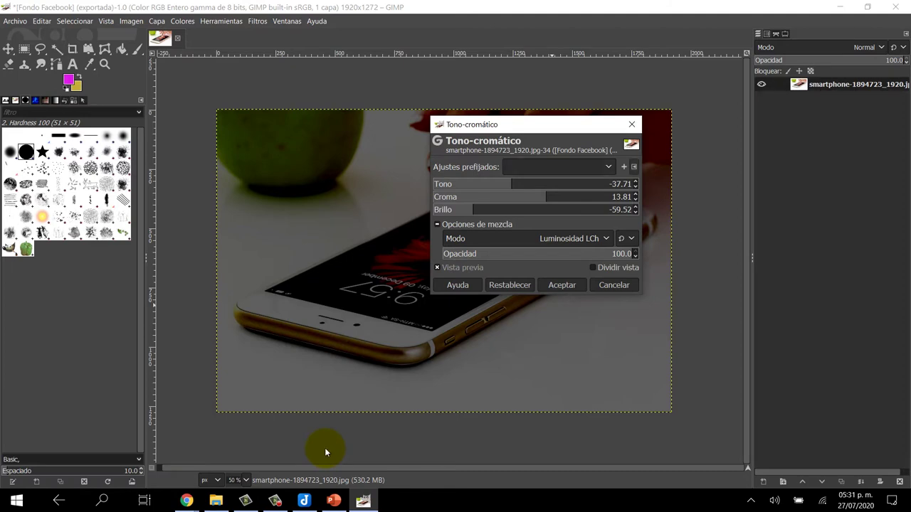
Reset the values, turn off the preview and cancel the Hue-Chroma adjustment.
{"action": "key", "text": "alt+r"}
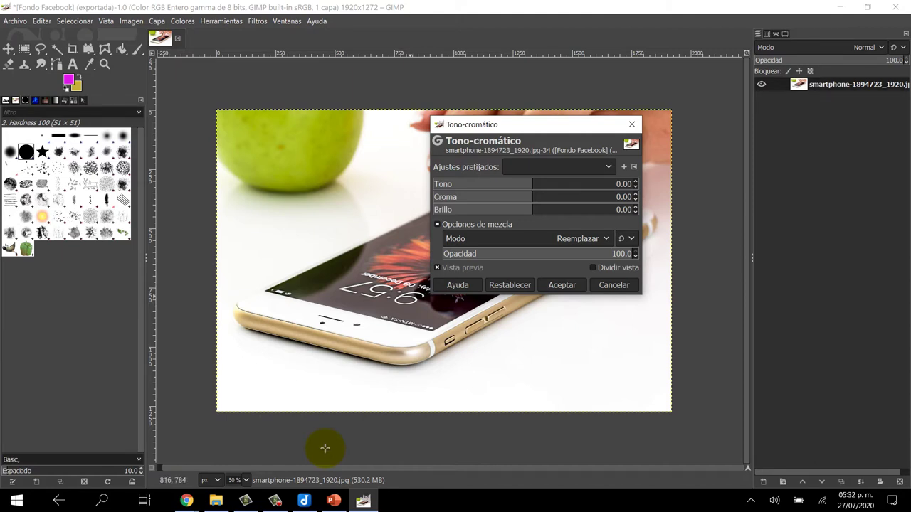
{"action": "key", "text": "alt+v"}
{"action": "key", "text": "alt+v"}
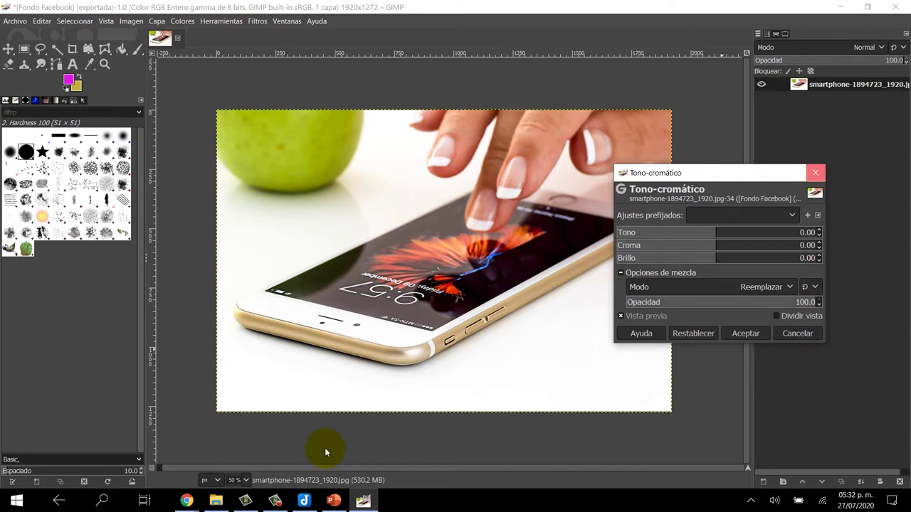
{"action": "key", "text": "Escape"}
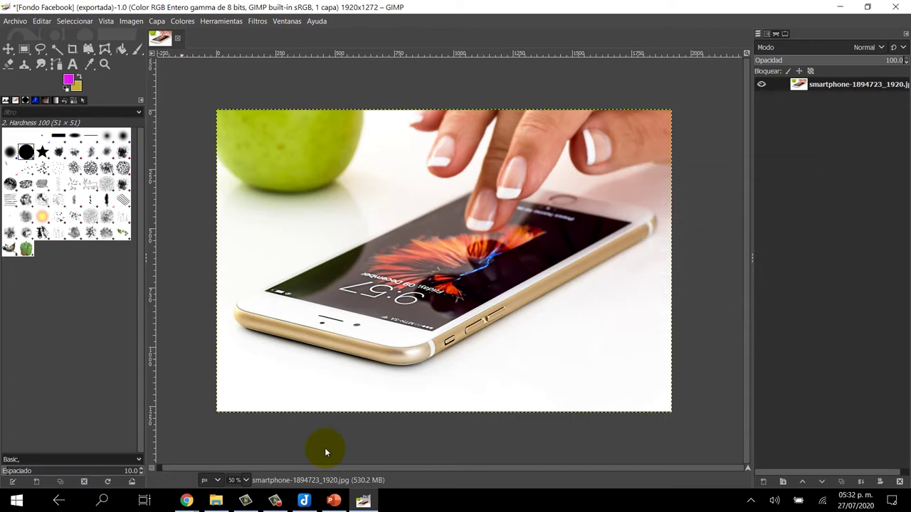
Browse the Precisión entries in the Imagen menu.
{"action": "key", "text": "alt+i"}
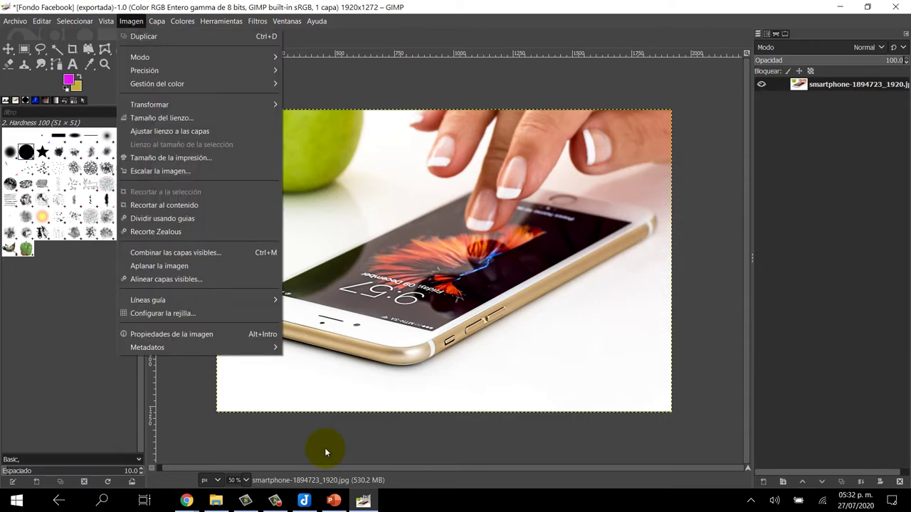
{"action": "key", "text": "Down"}
{"action": "key", "text": "Down"}
{"action": "key", "text": "Right"}
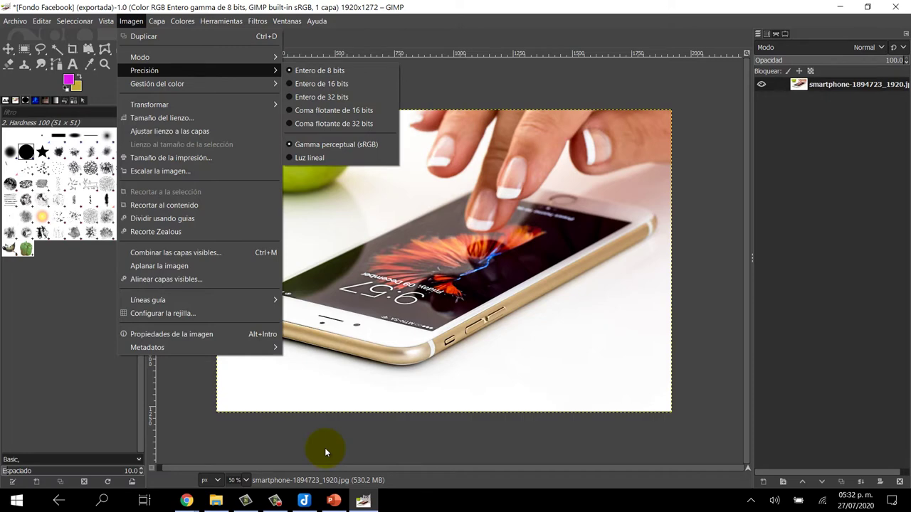
{"action": "key", "text": "Left"}
{"action": "key", "text": "Down"}
Browse the Transformar and print-size entries, ending on Propiedades de la imagen.
{"action": "key", "text": "Down"}
{"action": "key", "text": "Down"}
{"action": "key", "text": "Up"}
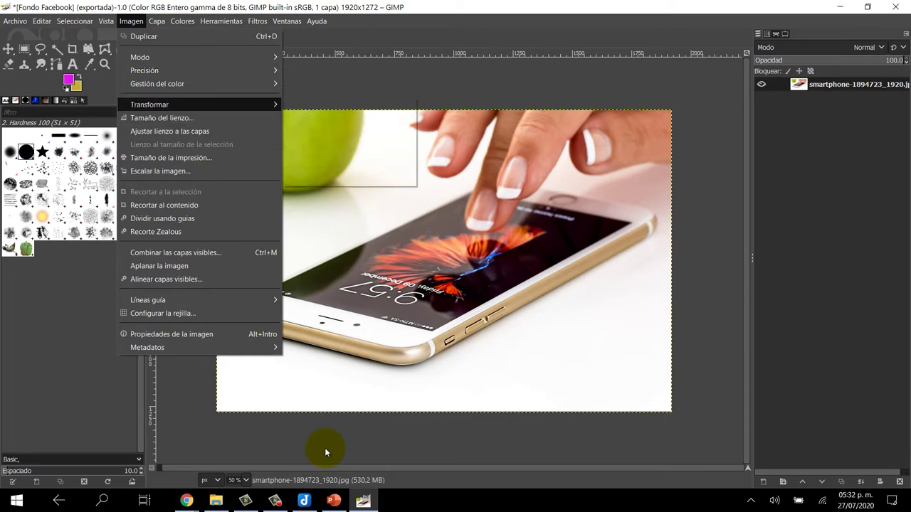
{"action": "key", "text": "Right"}
{"action": "key", "text": "Down"}
{"action": "key", "text": "Down"}
{"action": "key", "text": "Down"}
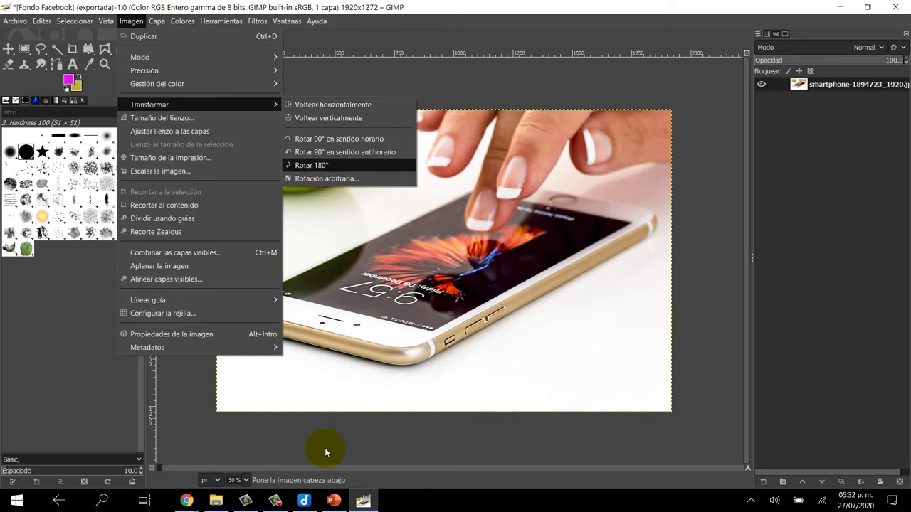
{"action": "key", "text": "Down"}
{"action": "key", "text": "Up"}
{"action": "key", "text": "Up"}
{"action": "key", "text": "Up"}
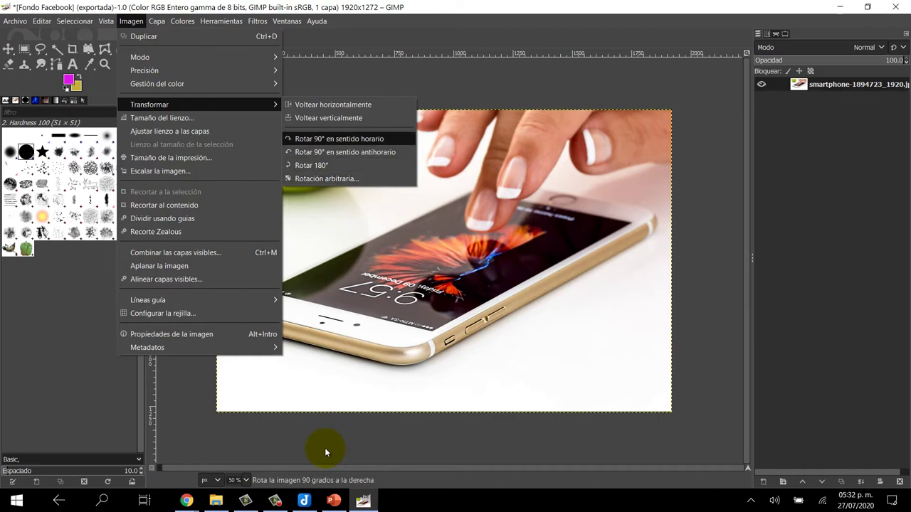
{"action": "key", "text": "Down"}
{"action": "key", "text": "Down"}
{"action": "key", "text": "Down"}
{"action": "key", "text": "Left"}
{"action": "key", "text": "Down"}
{"action": "key", "text": "Down"}
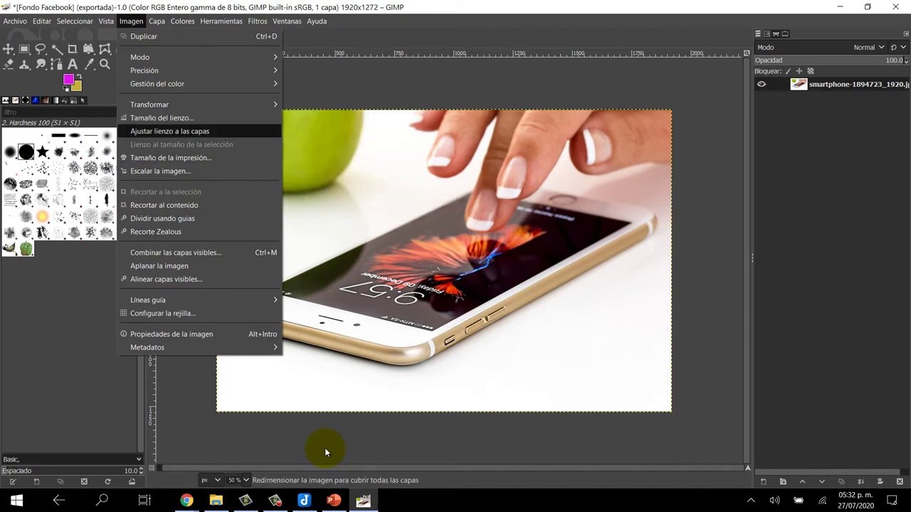
{"action": "key", "text": "Down"}
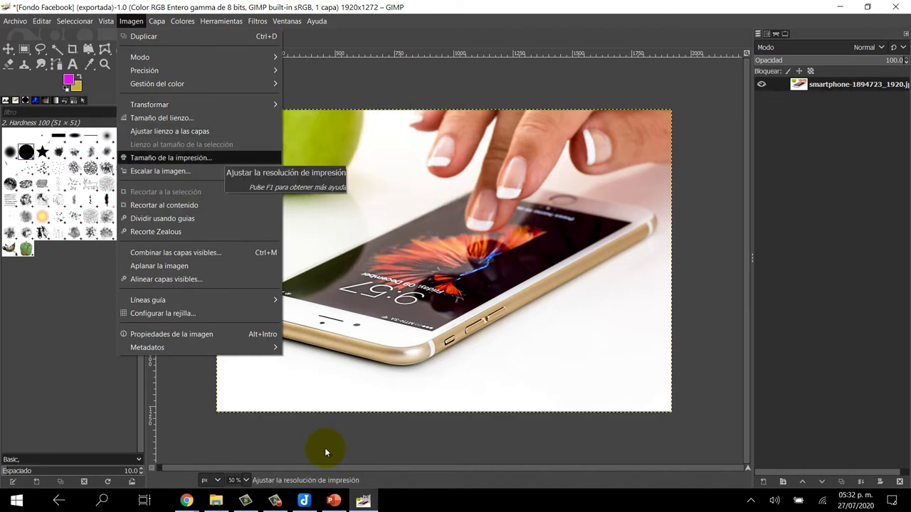
{"action": "key", "text": "Down"}
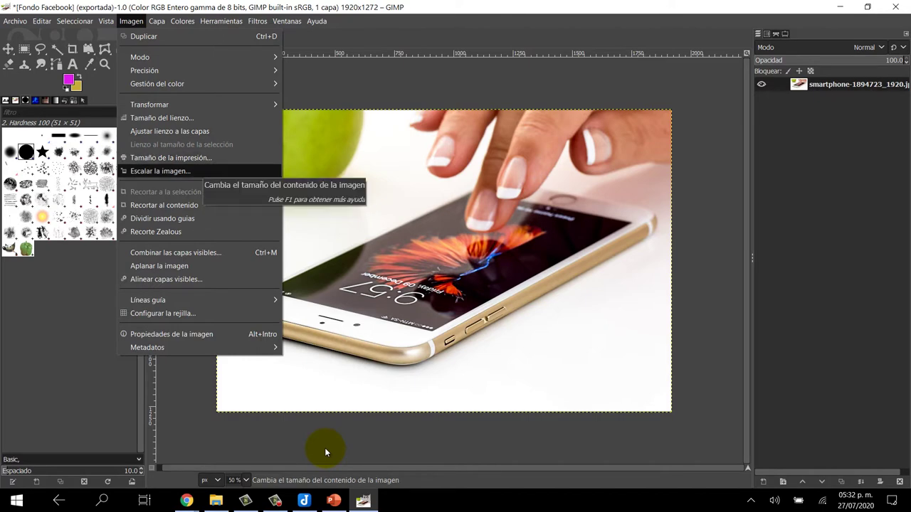
{"action": "key", "text": "End"}
{"action": "key", "text": "Up"}
Review the image properties (1920×1272 px, 300 ppi) and close the dialog.
{"action": "key", "text": "Return"}
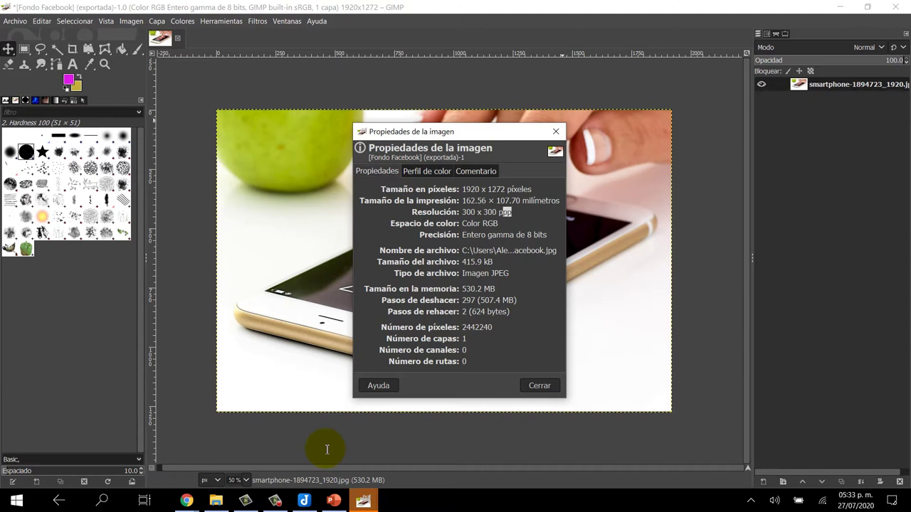
{"action": "key", "text": "Down"}
{"action": "key", "text": "Tab"}
{"action": "key", "text": "Tab"}
{"action": "key", "text": "Tab"}
{"action": "key", "text": "Tab"}
{"action": "key", "text": "Escape"}
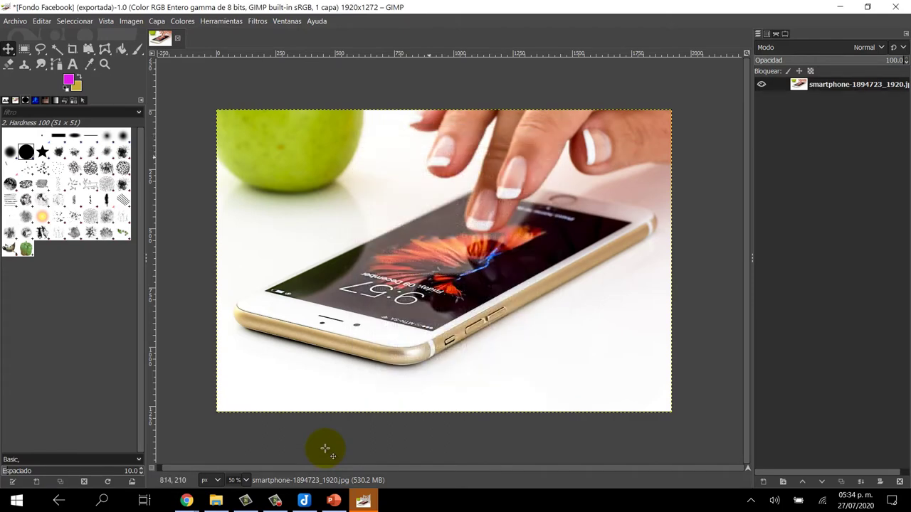
{"action": "key", "text": "alt+o"}
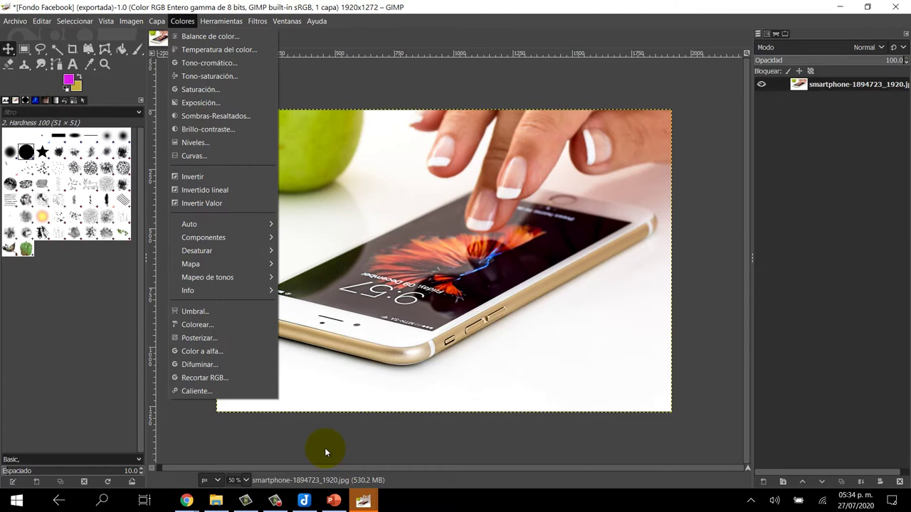
{"action": "key", "text": "Down"}
{"action": "key", "text": "Down"}
{"action": "key", "text": "Up"}
{"action": "key", "text": "Up"}
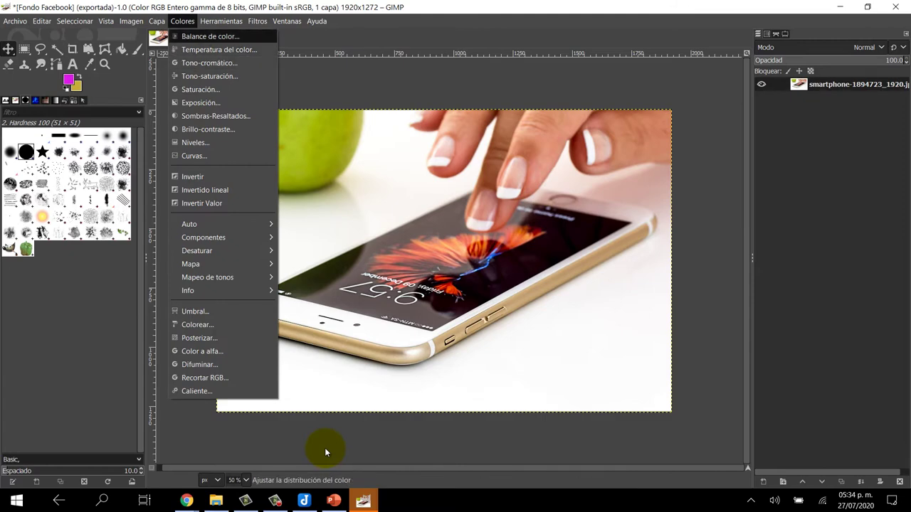
{"action": "key", "text": "Down"}
{"action": "key", "text": "Escape"}
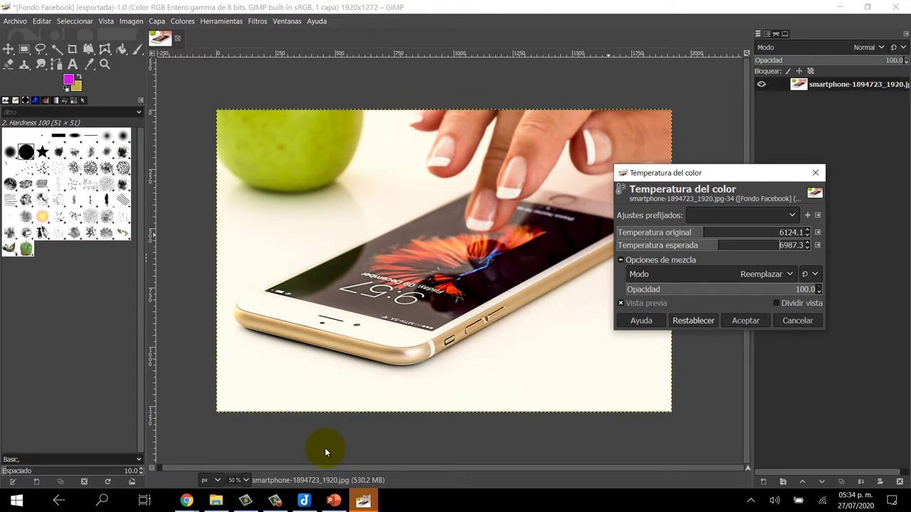
{"action": "key", "text": "alt+r"}
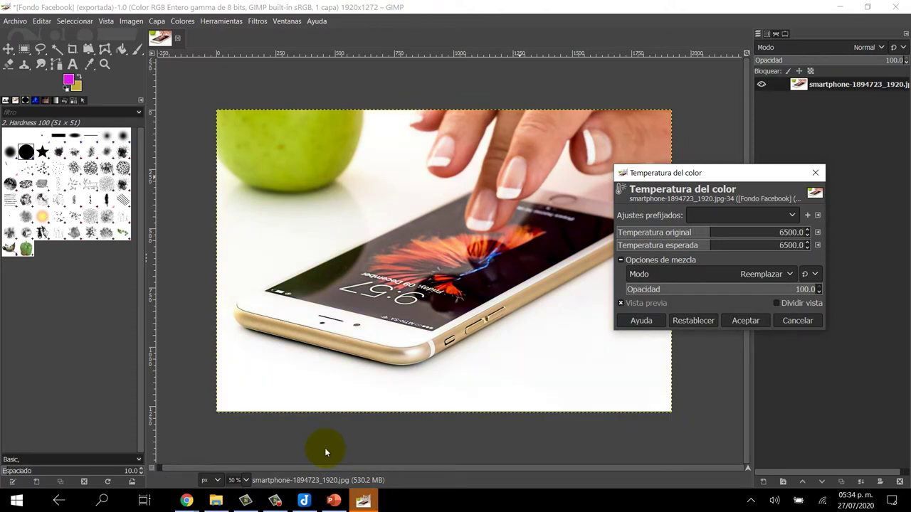
{"action": "key", "text": "Escape"}
{"action": "key", "text": "alt+o"}
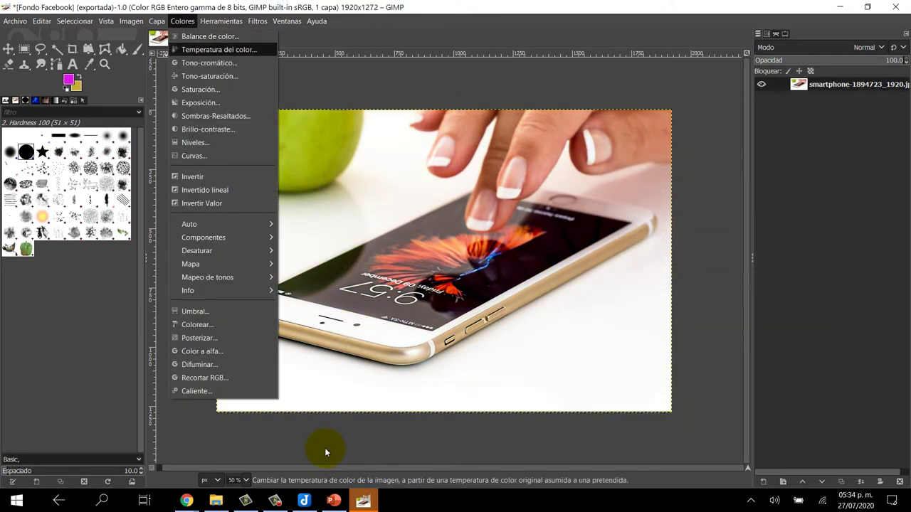
{"action": "key", "text": "i"}
{"action": "key", "text": "Return"}
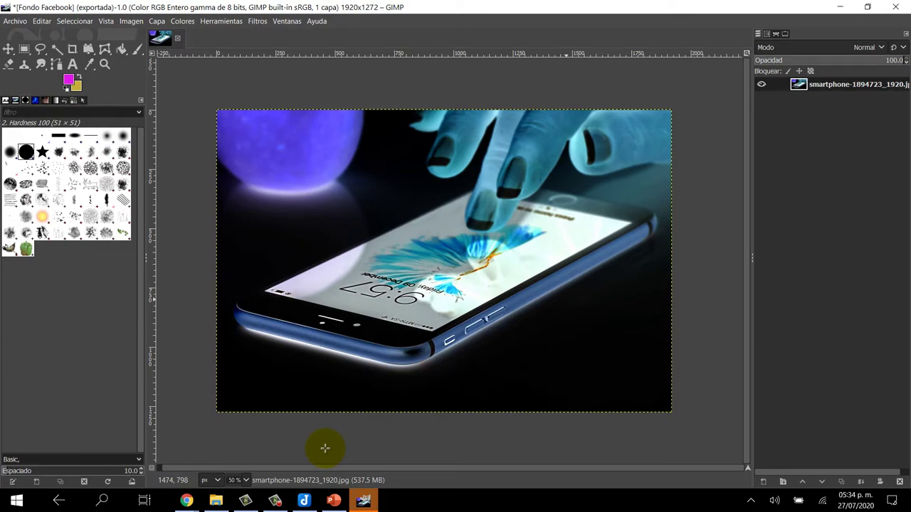
{"action": "key", "text": "ctrl+z"}
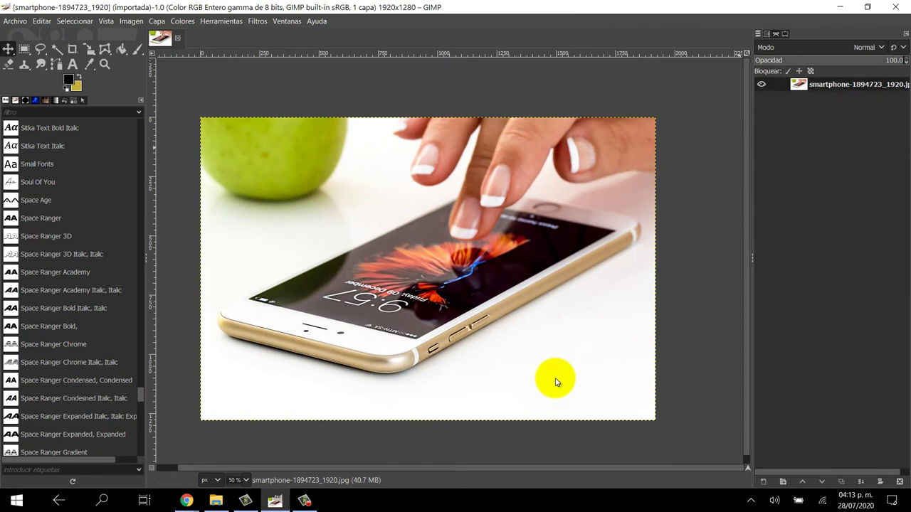
Duplicate the smartphone photo layer from its right-click layer menu.
{"action": "right_click", "coordinate": [811, 85]}
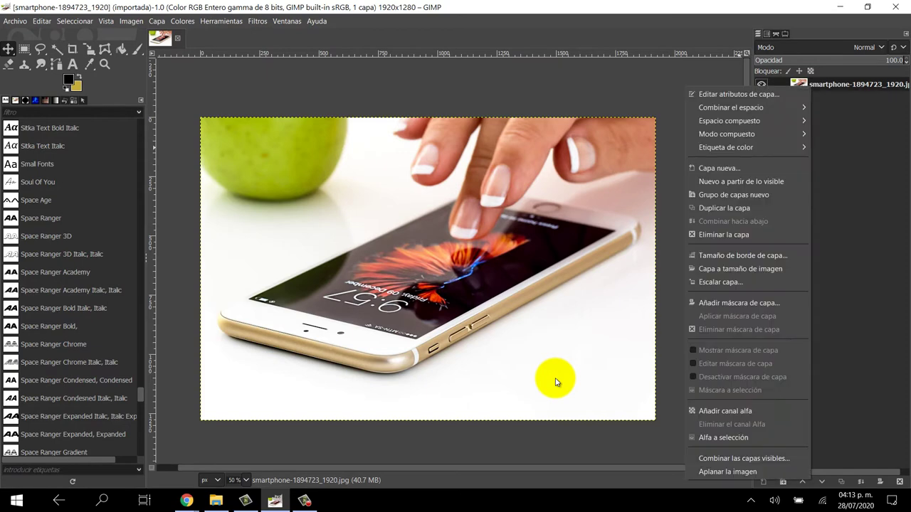
{"action": "left_click", "coordinate": [557, 382]}
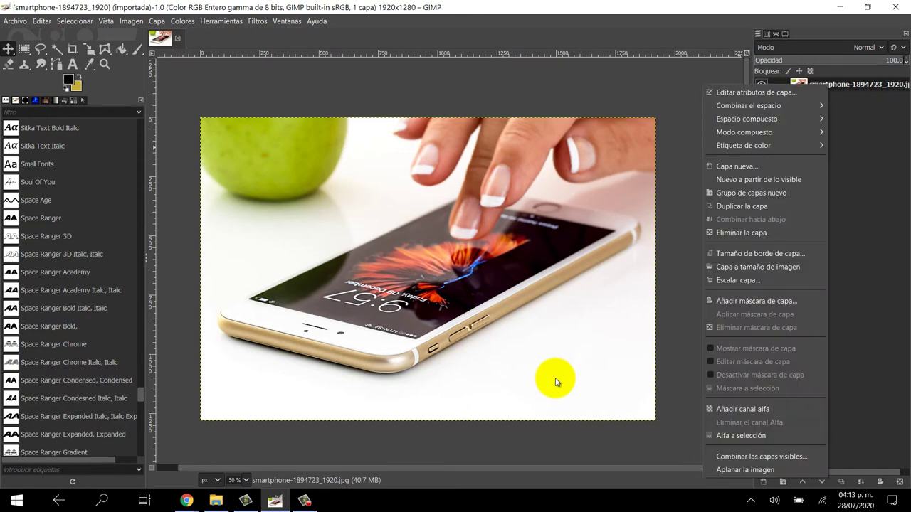
{"action": "key", "text": "Down"}
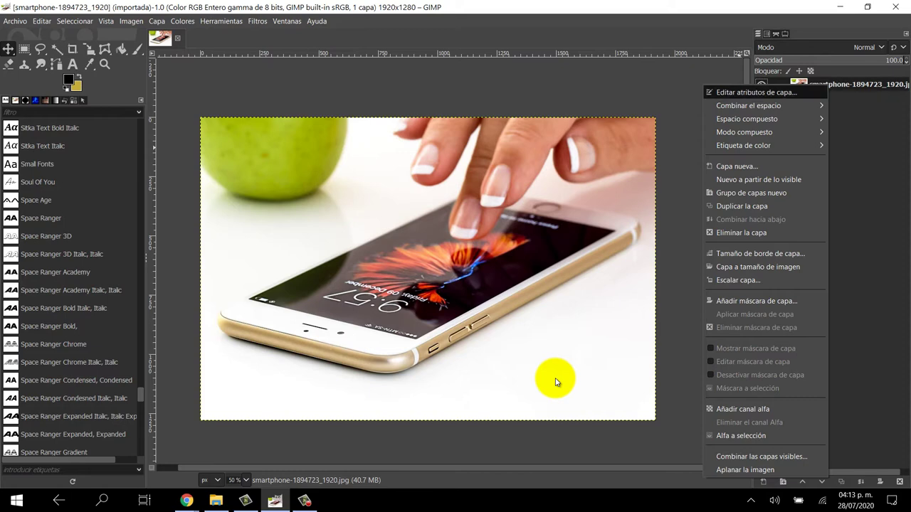
{"action": "key", "text": "Down"}
{"action": "key", "text": "Down"}
{"action": "key", "text": "Down"}
{"action": "key", "text": "Down"}
{"action": "key", "text": "Return"}
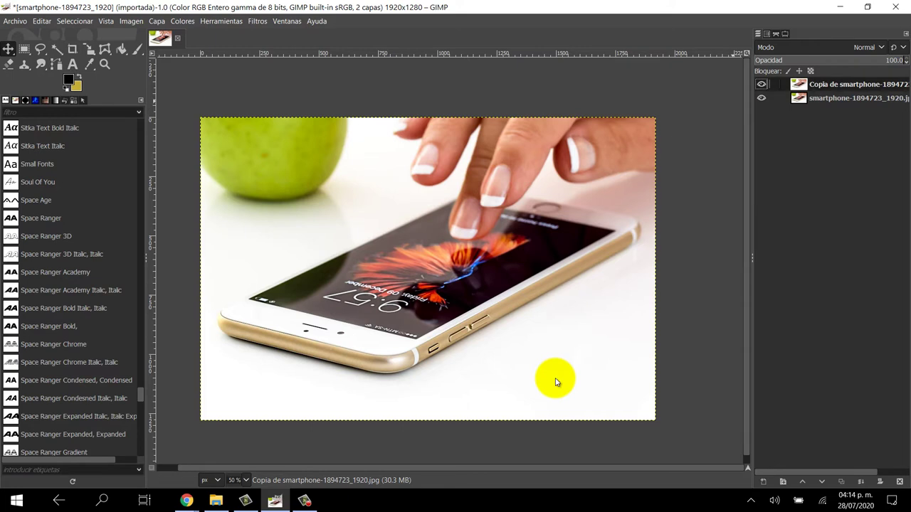
Open the Colores > Desaturar > Desaturar dialog for the copy layer.
{"action": "key", "text": "alt+o"}
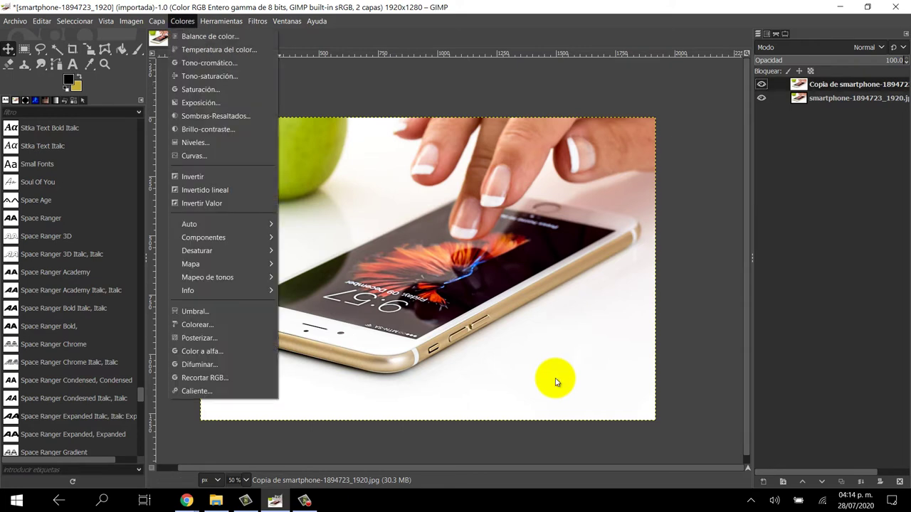
{"action": "key", "text": "Down"}
{"action": "key", "text": "Down"}
{"action": "key", "text": "Down"}
{"action": "key", "text": "Down"}
{"action": "key", "text": "Down"}
{"action": "key", "text": "Down"}
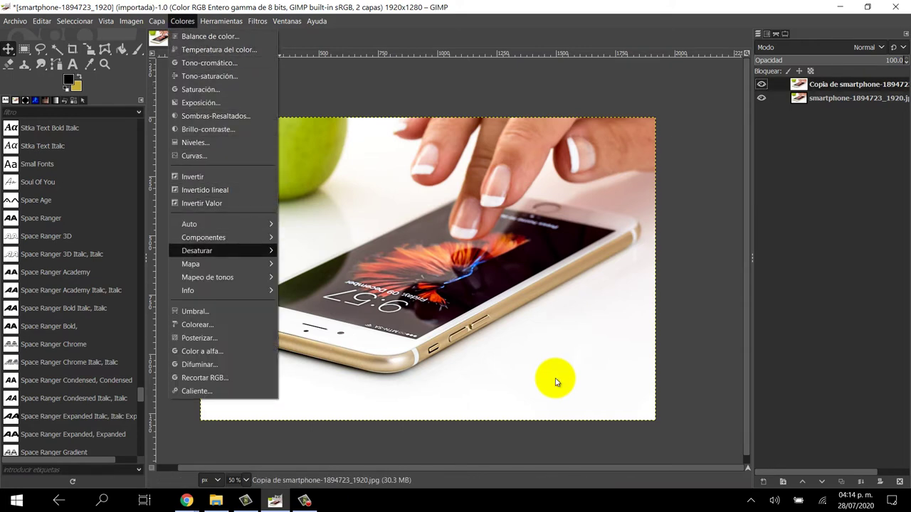
{"action": "key", "text": "Down"}
{"action": "key", "text": "Up"}
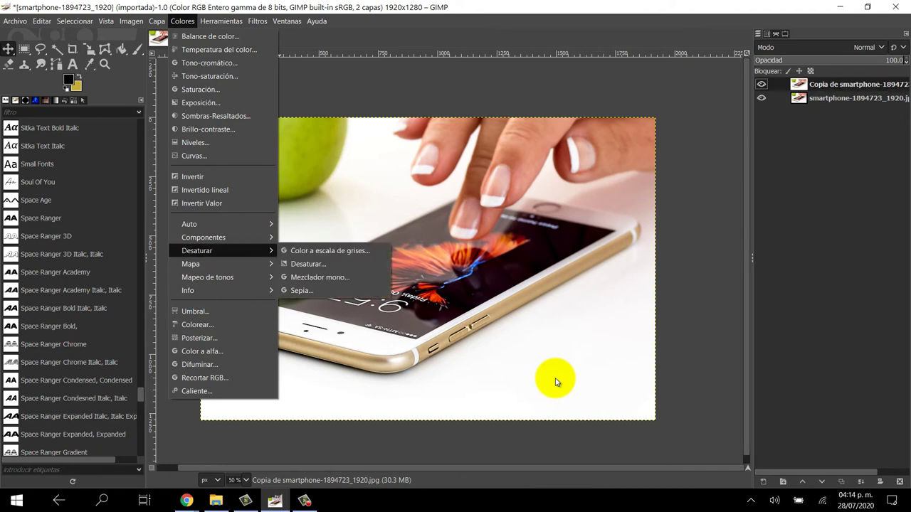
{"action": "key", "text": "Right"}
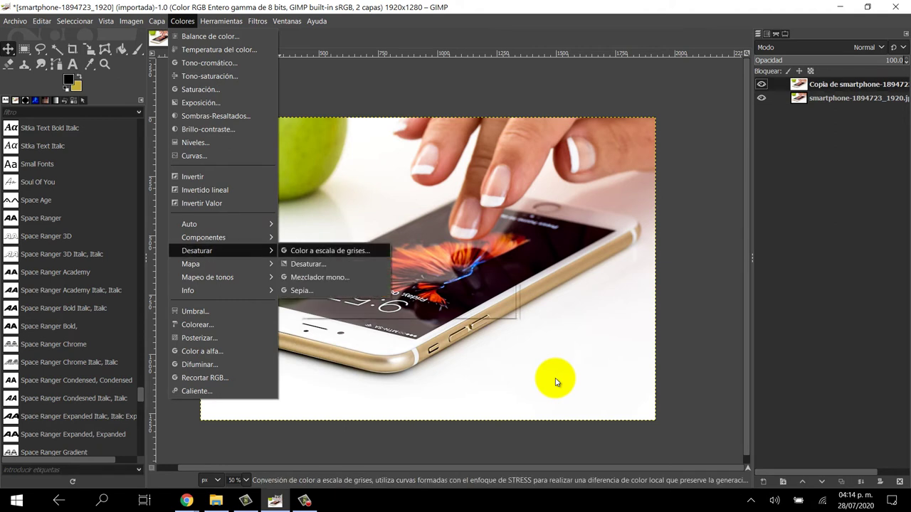
{"action": "key", "text": "Down"}
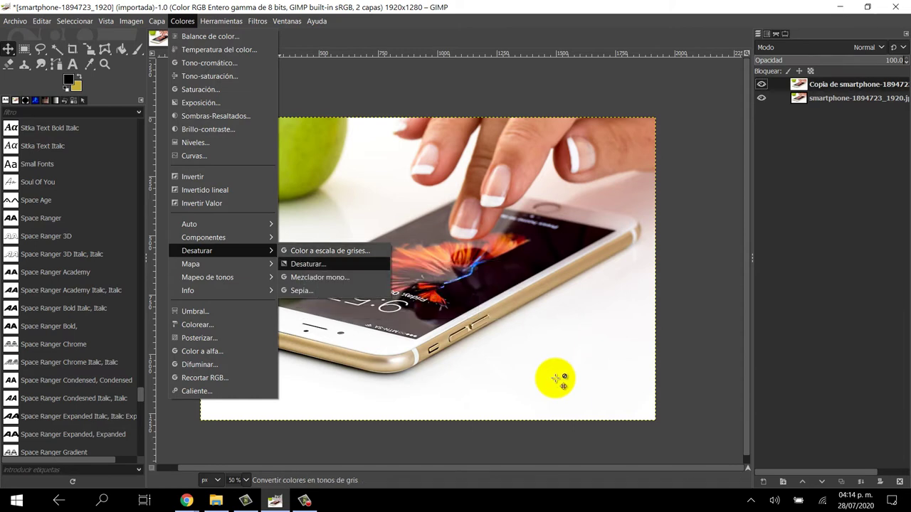
{"action": "key", "text": "Return"}
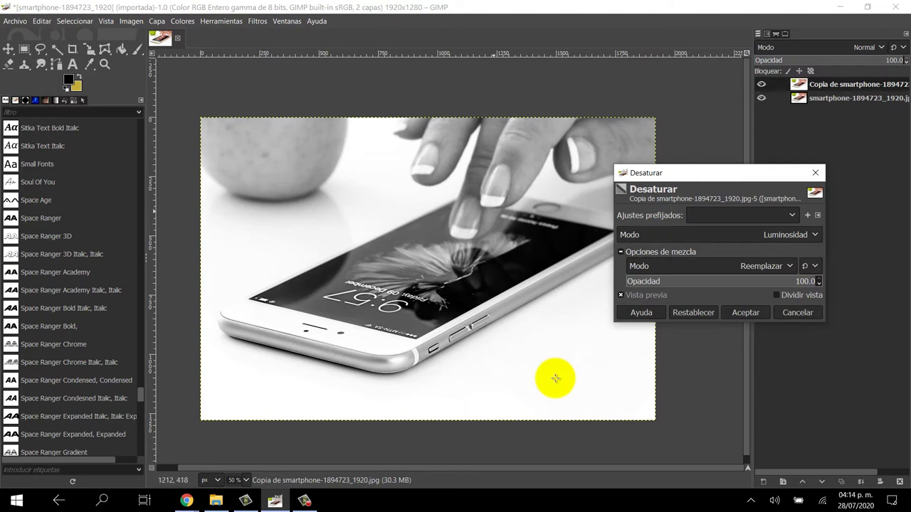
Preview the Luma, Luminosidad (HSL) and Media (intensidad HSI) desaturation modes.
{"action": "key", "text": "space"}
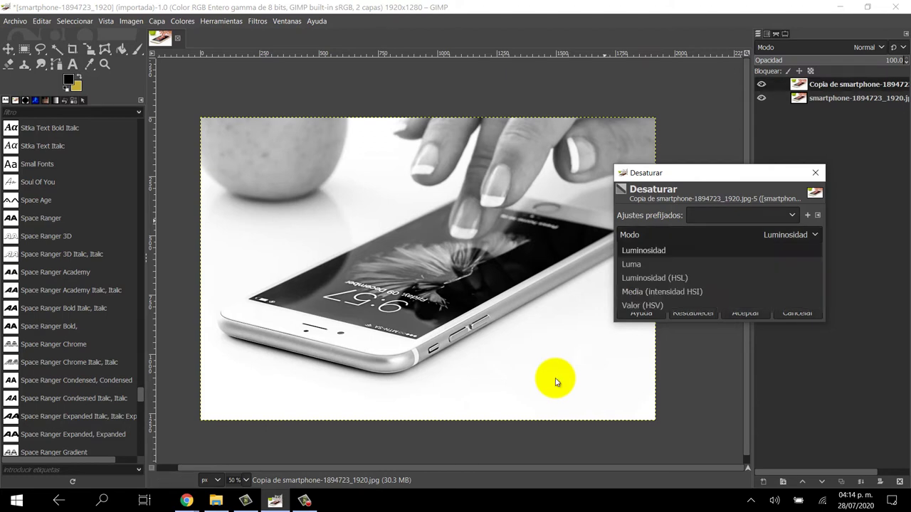
{"action": "key", "text": "Down"}
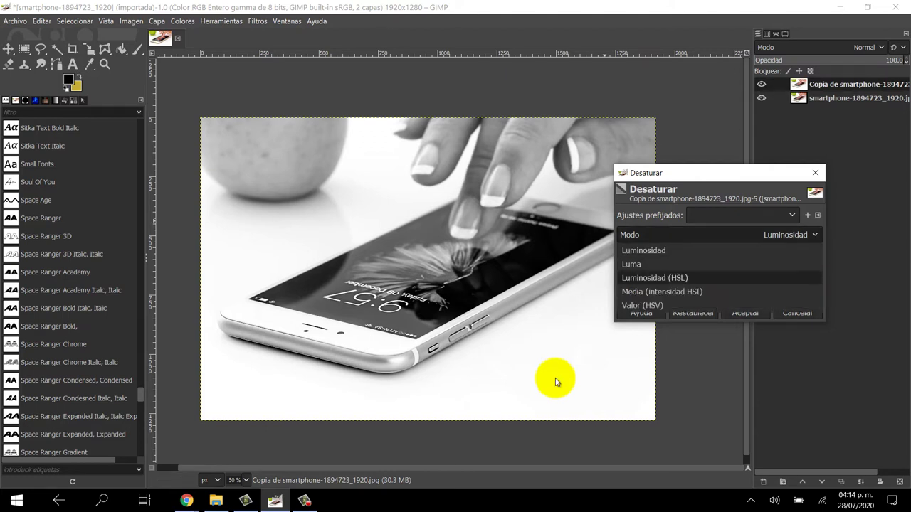
{"action": "key", "text": "Return"}
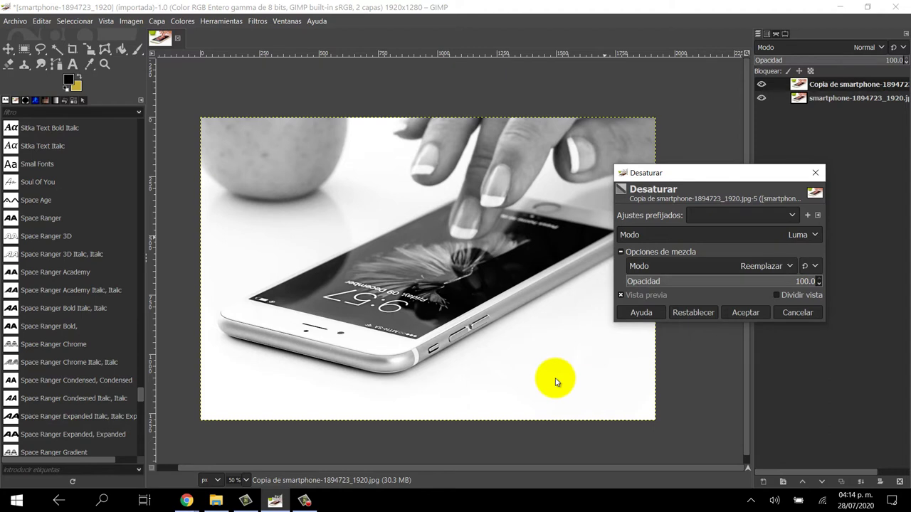
{"action": "key", "text": "space"}
{"action": "key", "text": "Down"}
{"action": "key", "text": "Return"}
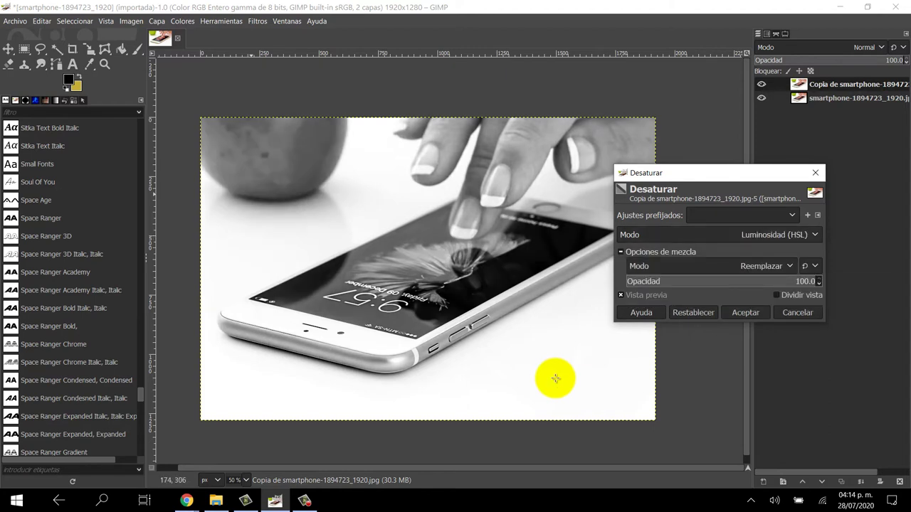
{"action": "key", "text": "space"}
{"action": "key", "text": "Down"}
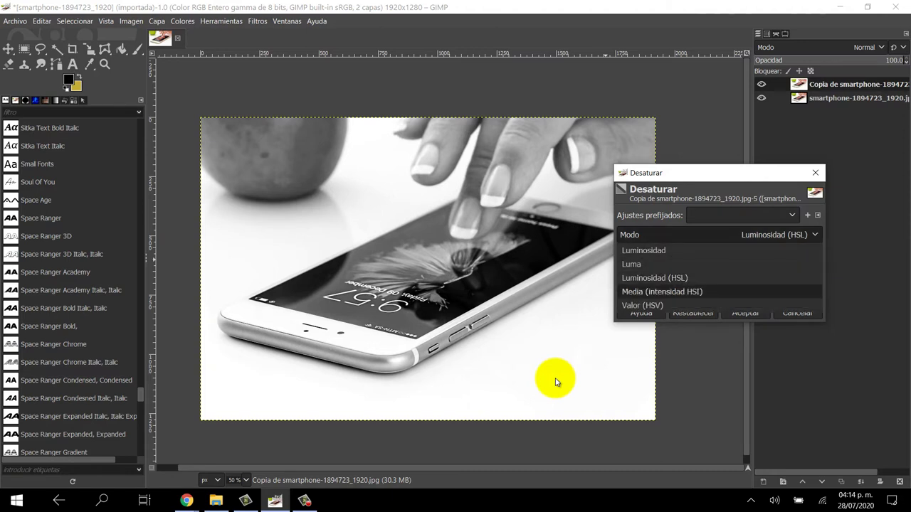
{"action": "key", "text": "Return"}
Settle on Luma mode and apply the desaturation to the copy layer.
{"action": "key", "text": "space"}
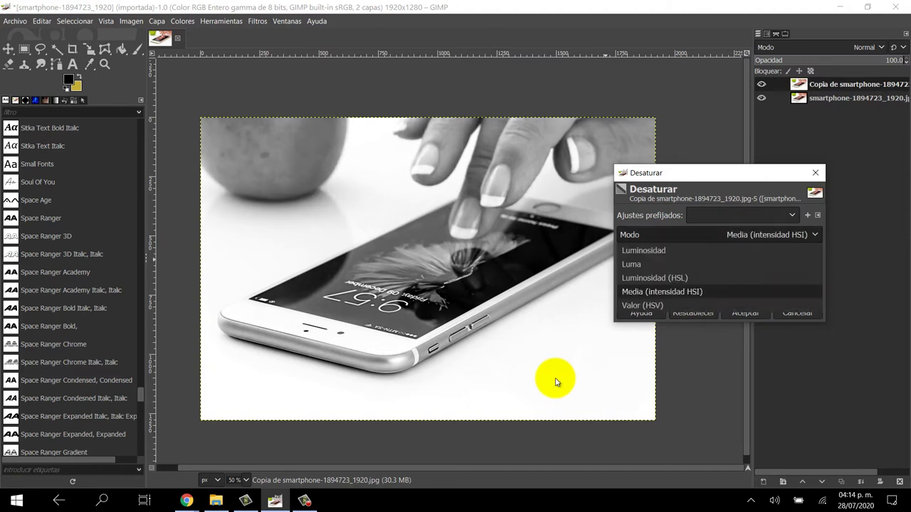
{"action": "key", "text": "Down"}
{"action": "key", "text": "Up"}
{"action": "key", "text": "Up"}
{"action": "key", "text": "Up"}
{"action": "key", "text": "Down"}
{"action": "key", "text": "Down"}
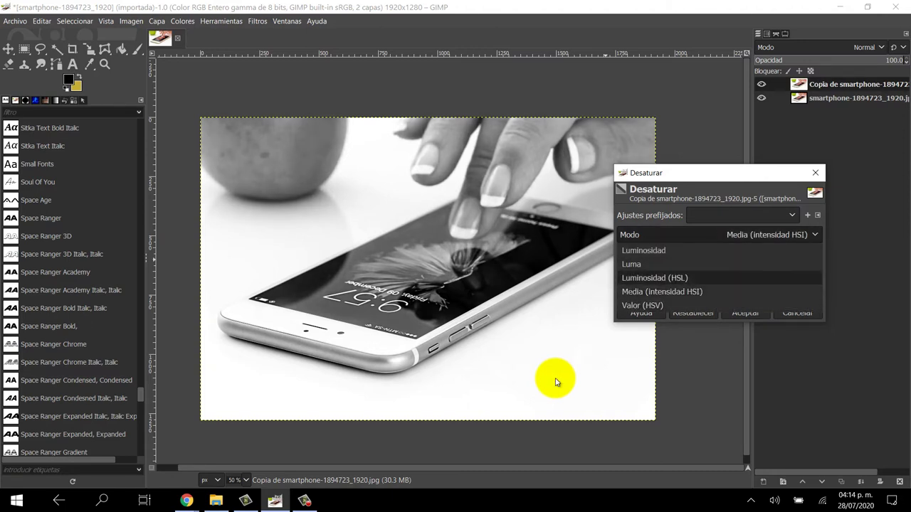
{"action": "key", "text": "Up"}
{"action": "key", "text": "Up"}
{"action": "key", "text": "Return"}
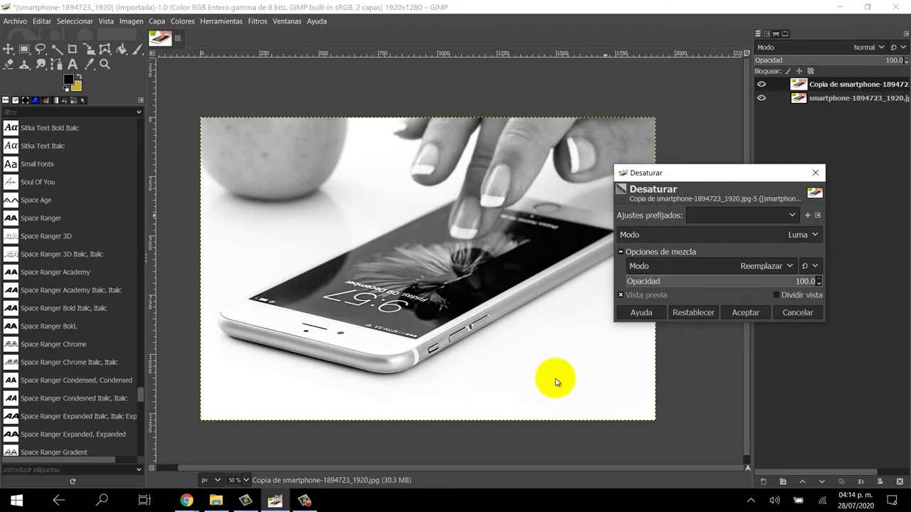
{"action": "key", "text": "Left"}
{"action": "key", "text": "Left"}
{"action": "key", "text": "Right"}
{"action": "key", "text": "Return"}
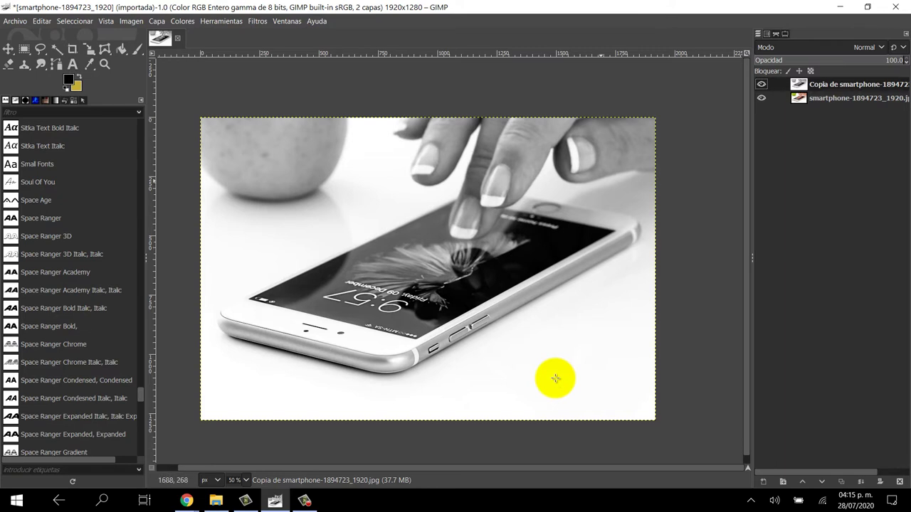
Add a white, fully opaque mask to the grayscale copy layer and select the Paintbrush.
{"action": "right_click", "coordinate": [830, 87]}
{"action": "left_click", "coordinate": [556, 382]}
{"action": "right_click", "coordinate": [829, 87]}
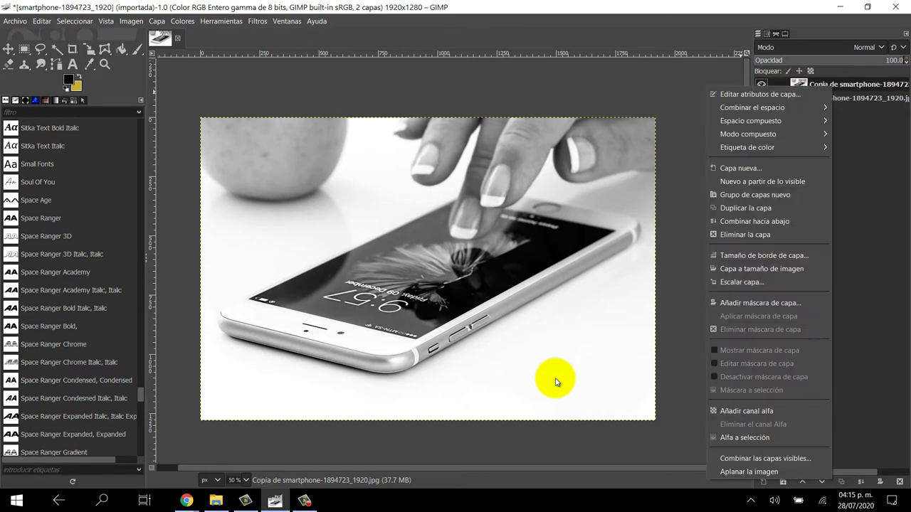
{"action": "left_click", "coordinate": [760, 303]}
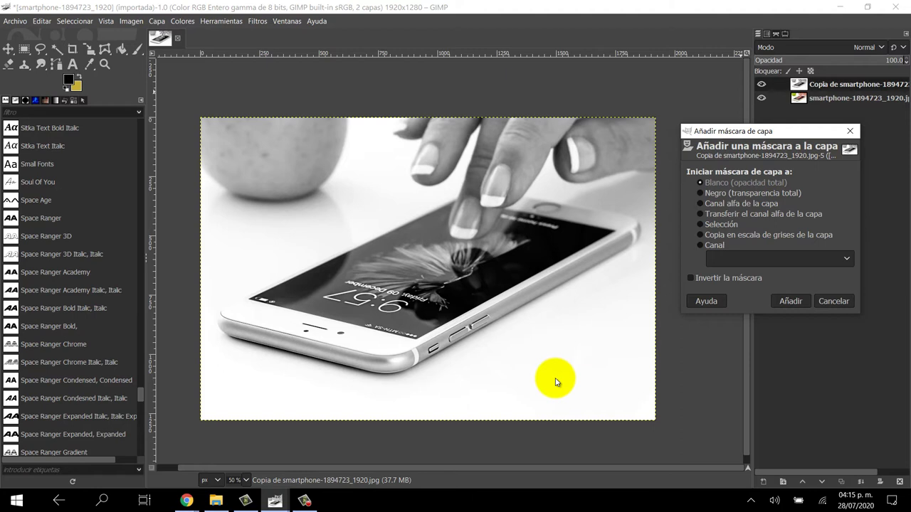
{"action": "key", "text": "Return"}
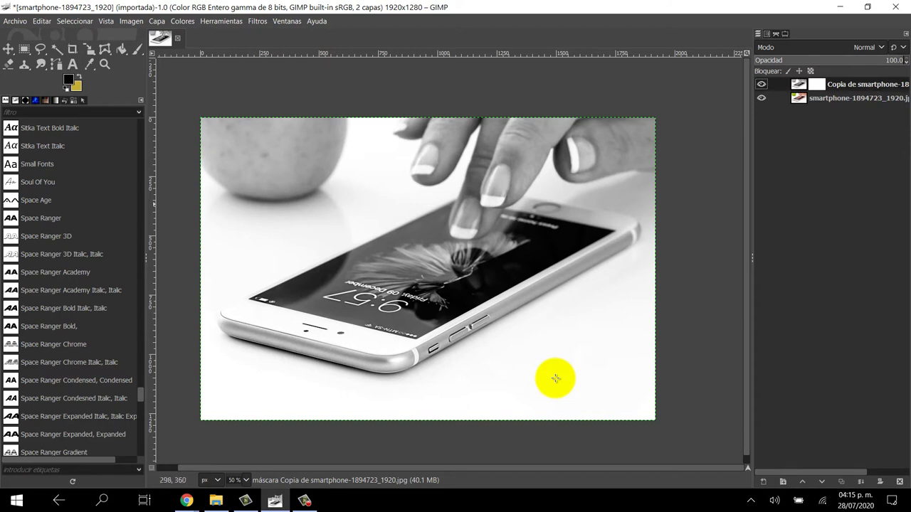
{"action": "key", "text": "p"}
{"action": "left_click", "coordinate": [68, 80]}
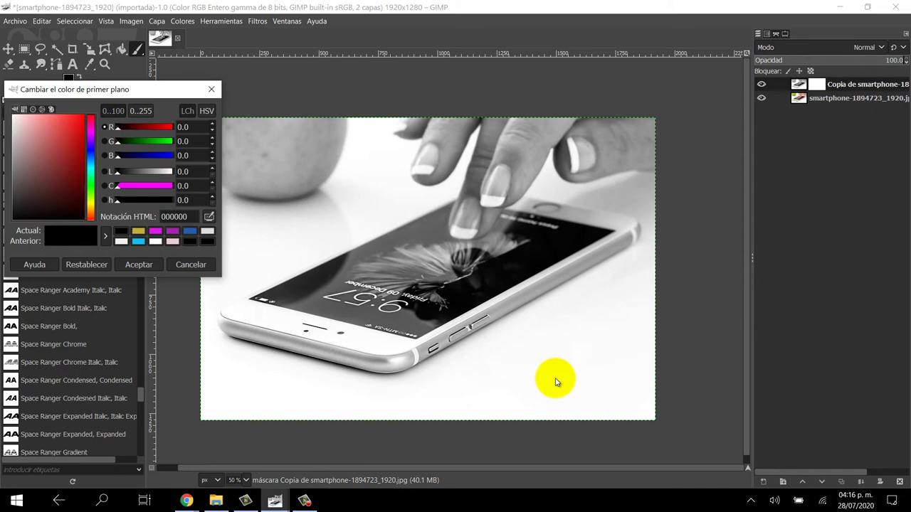
{"action": "key", "text": "Return"}
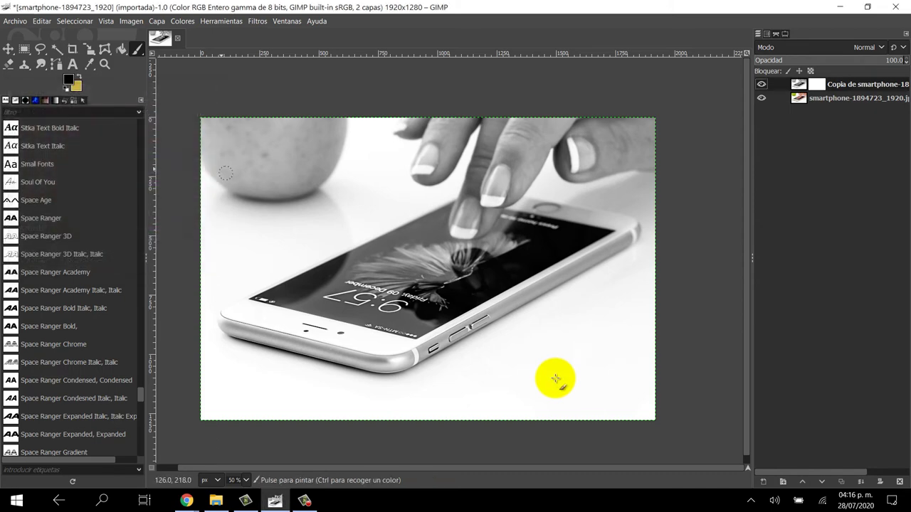
Enlarge the brush to 144 and paint the mask to restore colour on the apple's top and right edges.
{"action": "scroll", "coordinate": [555, 379], "scroll_direction": "up", "scroll_amount": 1}
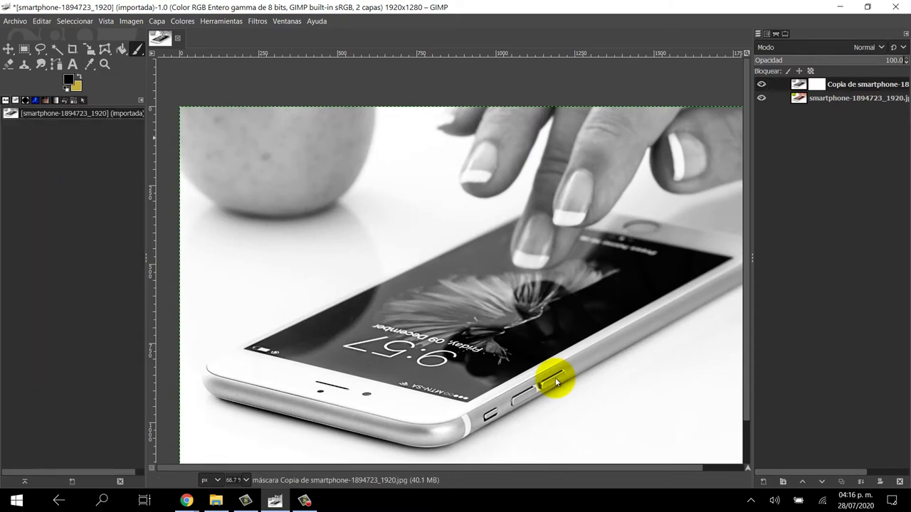
{"action": "key", "text": "p"}
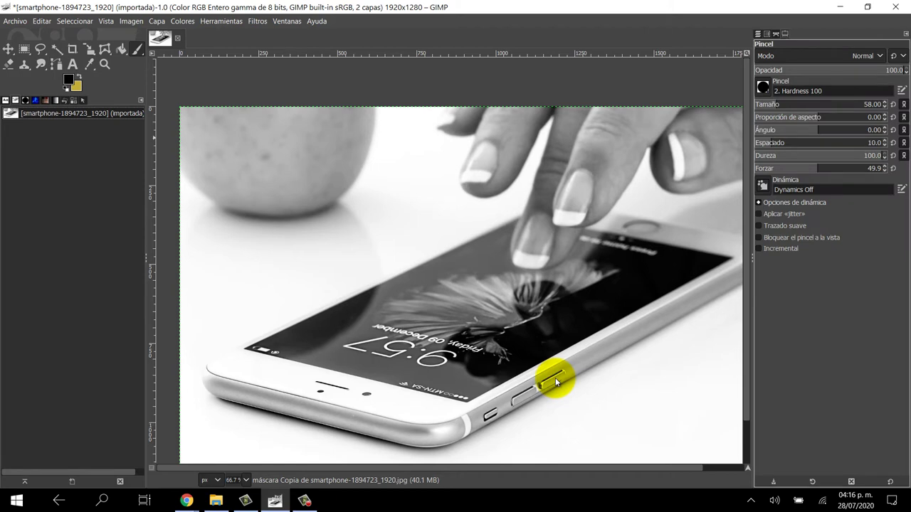
{"action": "left_click_drag", "start_coordinate": [829, 104], "coordinate": [859, 104]}
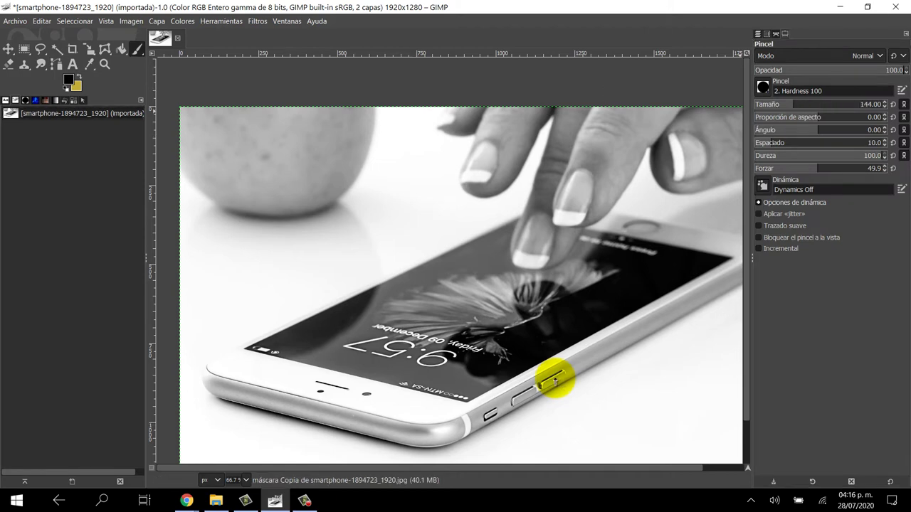
{"action": "mouse_move", "coordinate": [259, 156]}
{"action": "left_mouse_down"}
{"action": "mouse_move", "coordinate": [313, 133]}
{"action": "mouse_move", "coordinate": [215, 110]}
{"action": "mouse_move", "coordinate": [228, 161]}
{"action": "mouse_move", "coordinate": [334, 126]}
{"action": "mouse_move", "coordinate": [346, 109]}
{"action": "left_mouse_up"}
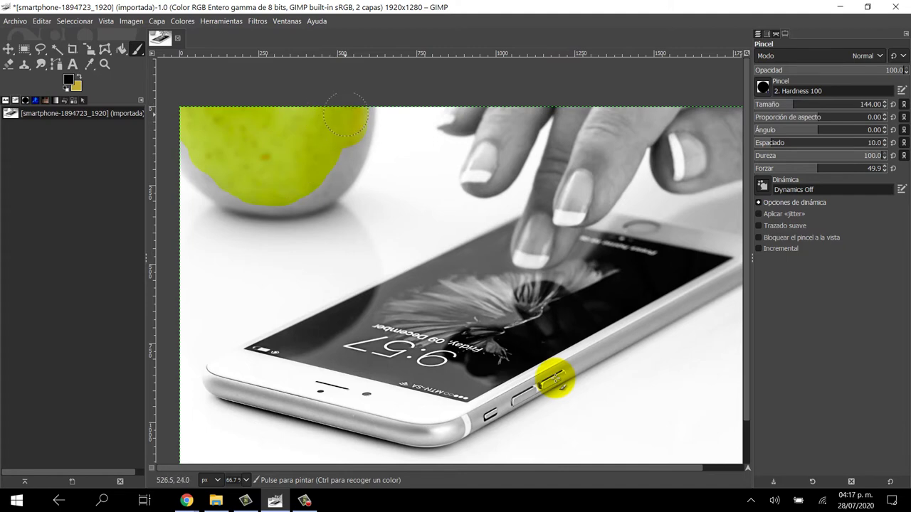
{"action": "scroll", "coordinate": [346, 115], "scroll_direction": "up", "scroll_amount": 2}
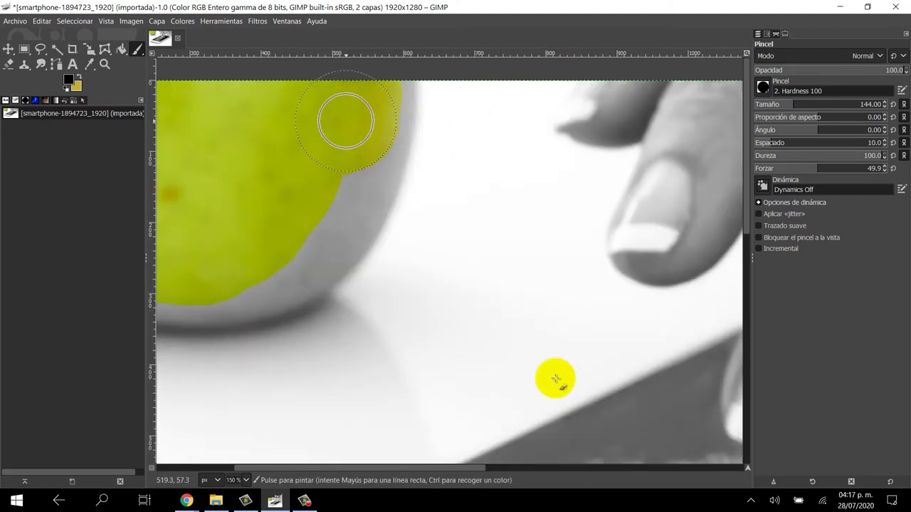
{"action": "left_click_drag", "start_coordinate": [345, 121], "coordinate": [363, 108]}
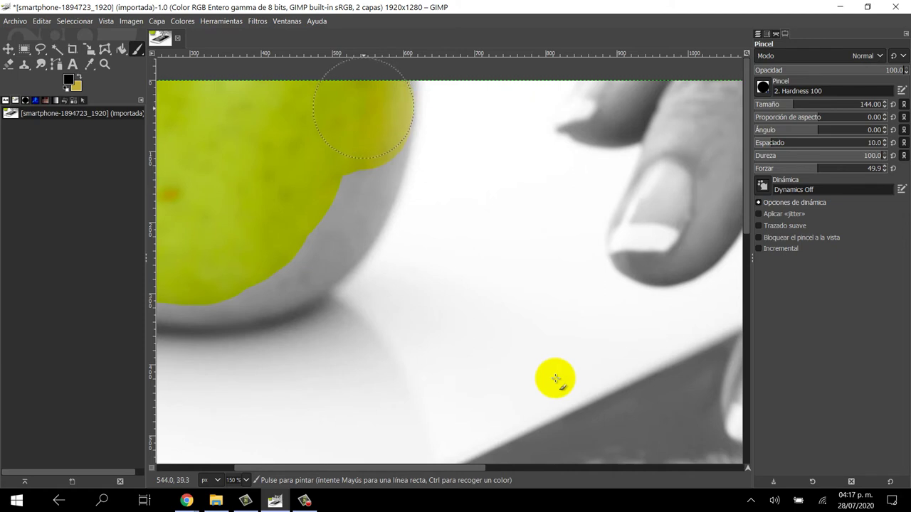
{"action": "mouse_move", "coordinate": [363, 108]}
{"action": "left_mouse_down"}
{"action": "mouse_move", "coordinate": [327, 198]}
{"action": "mouse_move", "coordinate": [341, 193]}
{"action": "mouse_move", "coordinate": [308, 239]}
{"action": "left_mouse_up"}
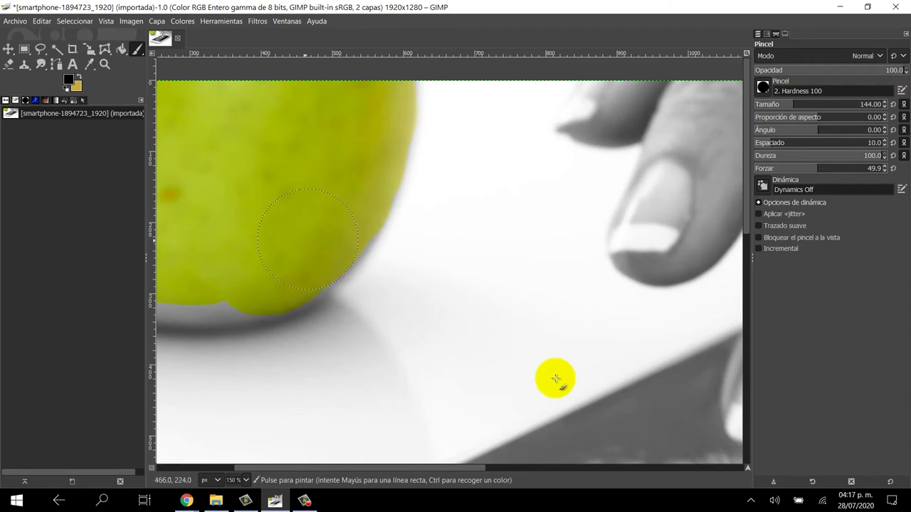
{"action": "left_click_drag", "start_coordinate": [307, 239], "coordinate": [312, 227]}
Restore colour along the apple's bottom rim and left edge, then zoom out and back to check.
{"action": "scroll", "coordinate": [555, 378], "scroll_direction": "down", "scroll_amount": 1, "text": "ctrl"}
{"action": "scroll", "coordinate": [555, 378], "scroll_direction": "down", "scroll_amount": 1, "text": "ctrl"}
{"action": "scroll", "coordinate": [555, 378], "scroll_direction": "up", "scroll_amount": 1, "text": "ctrl"}
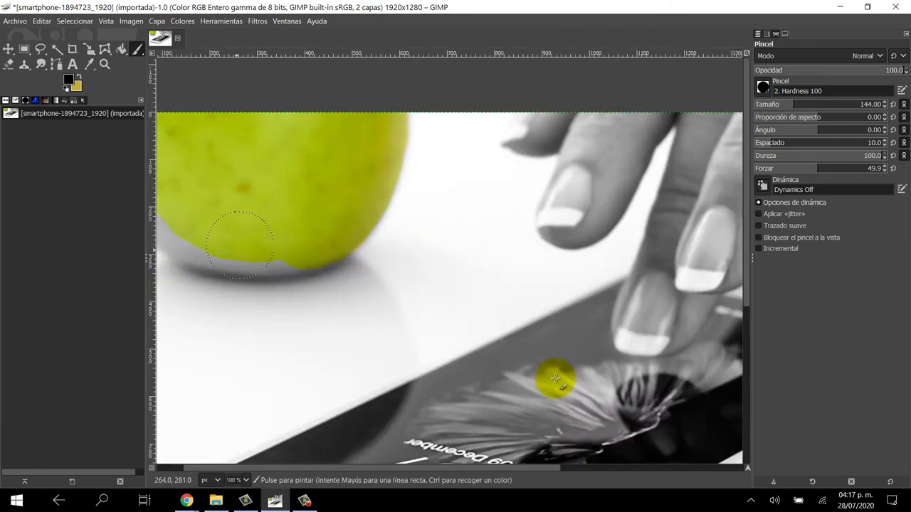
{"action": "mouse_move", "coordinate": [240, 244]}
{"action": "left_mouse_down"}
{"action": "mouse_move", "coordinate": [284, 227]}
{"action": "mouse_move", "coordinate": [244, 223]}
{"action": "mouse_move", "coordinate": [186, 245]}
{"action": "mouse_move", "coordinate": [226, 211]}
{"action": "mouse_move", "coordinate": [239, 226]}
{"action": "mouse_move", "coordinate": [217, 240]}
{"action": "left_mouse_up"}
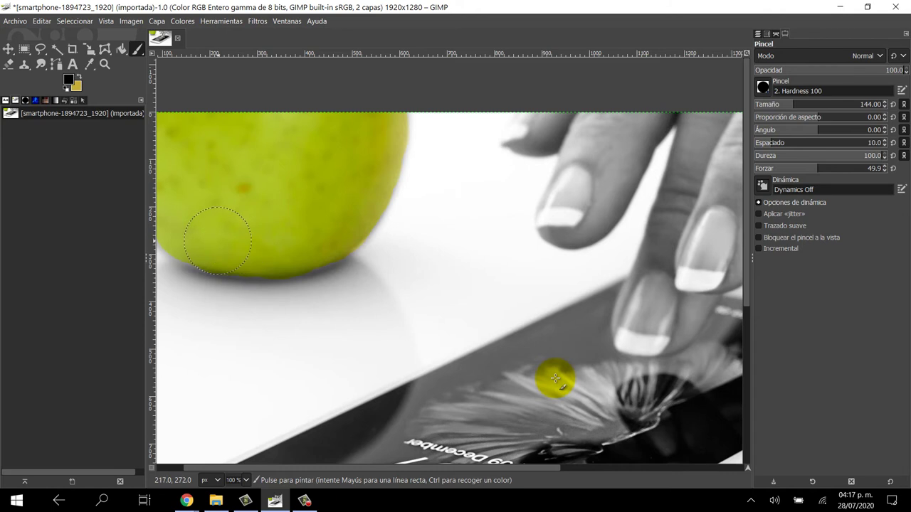
{"action": "scroll", "coordinate": [293, 207], "scroll_direction": "down", "scroll_amount": 1, "text": "ctrl"}
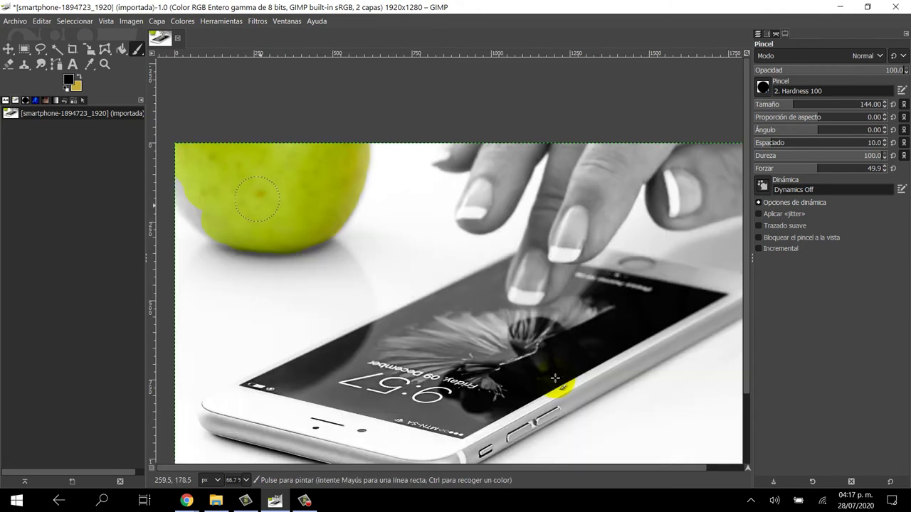
{"action": "mouse_move", "coordinate": [214, 206]}
{"action": "left_mouse_down"}
{"action": "mouse_move", "coordinate": [186, 199]}
{"action": "mouse_move", "coordinate": [188, 210]}
{"action": "mouse_move", "coordinate": [211, 206]}
{"action": "left_mouse_up"}
{"action": "key", "text": "minus"}
{"action": "key", "text": "minus"}
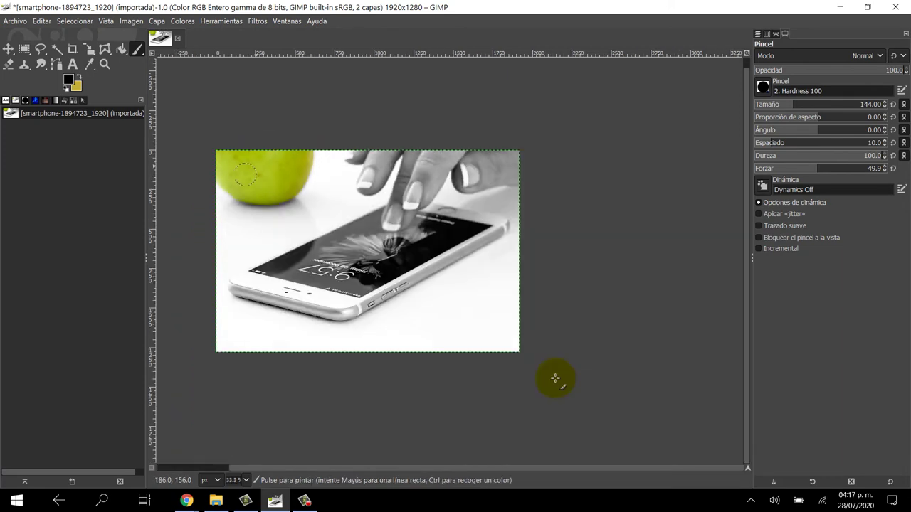
{"action": "key", "text": "m"}
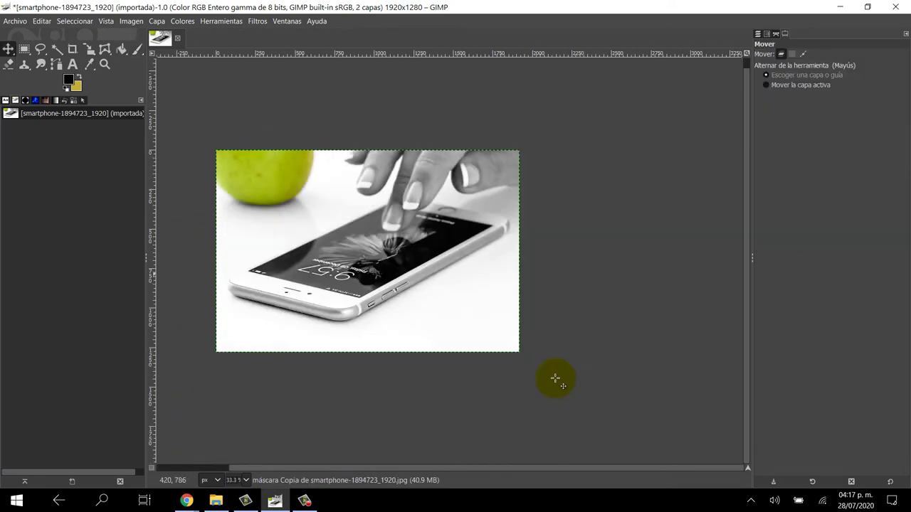
{"action": "key", "text": "plus"}
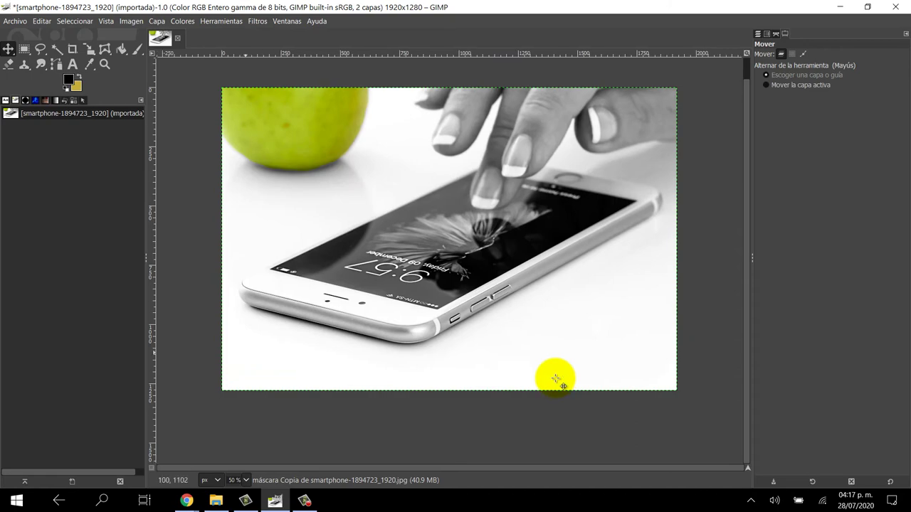
{"action": "key", "text": "plus"}
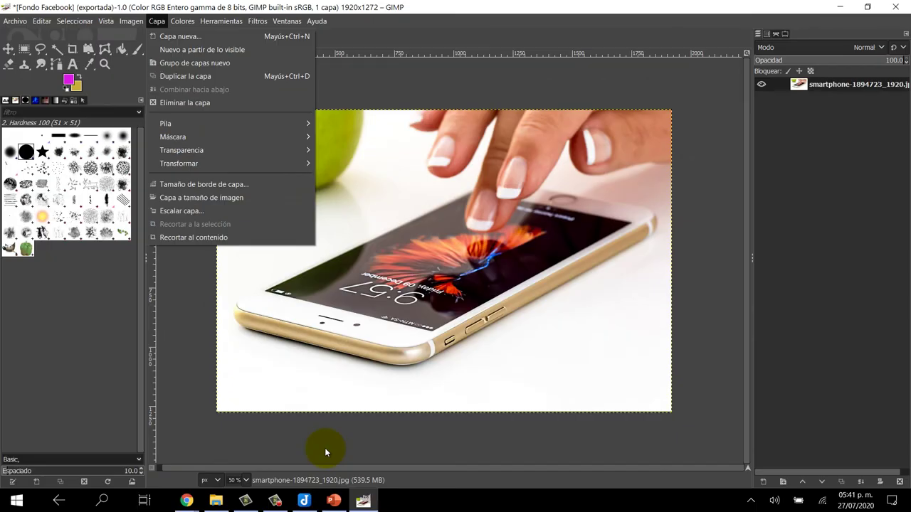
{"action": "key", "text": "Right"}
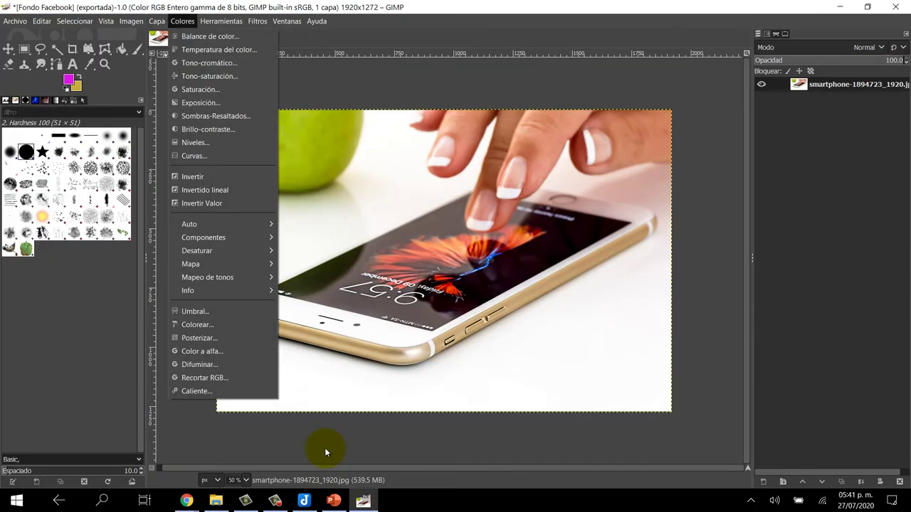
{"action": "key", "text": "Down"}
{"action": "key", "text": "Down"}
{"action": "key", "text": "Down"}
{"action": "key", "text": "Down"}
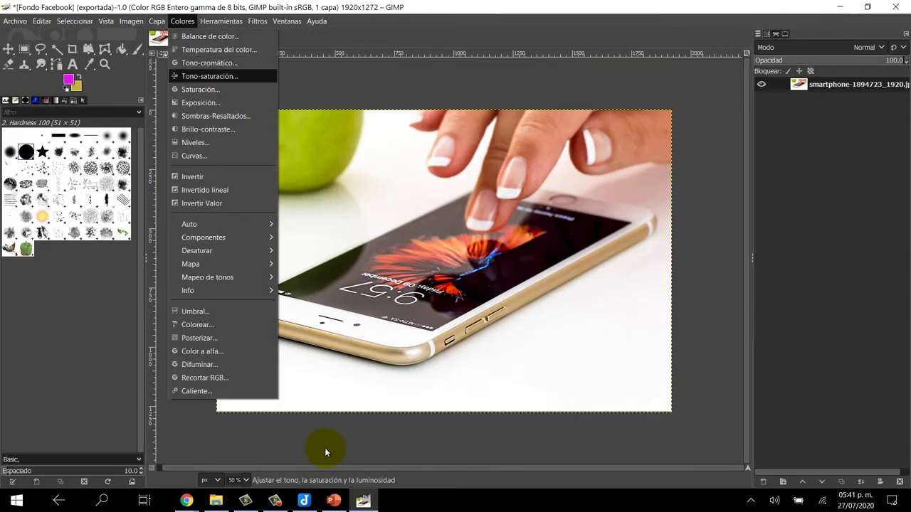
{"action": "key", "text": "Down"}
{"action": "key", "text": "Down"}
{"action": "key", "text": "Down"}
{"action": "key", "text": "Down"}
{"action": "key", "text": "Down"}
{"action": "key", "text": "Down"}
{"action": "key", "text": "Up"}
{"action": "key", "text": "Up"}
{"action": "key", "text": "Up"}
{"action": "key", "text": "Up"}
{"action": "key", "text": "Up"}
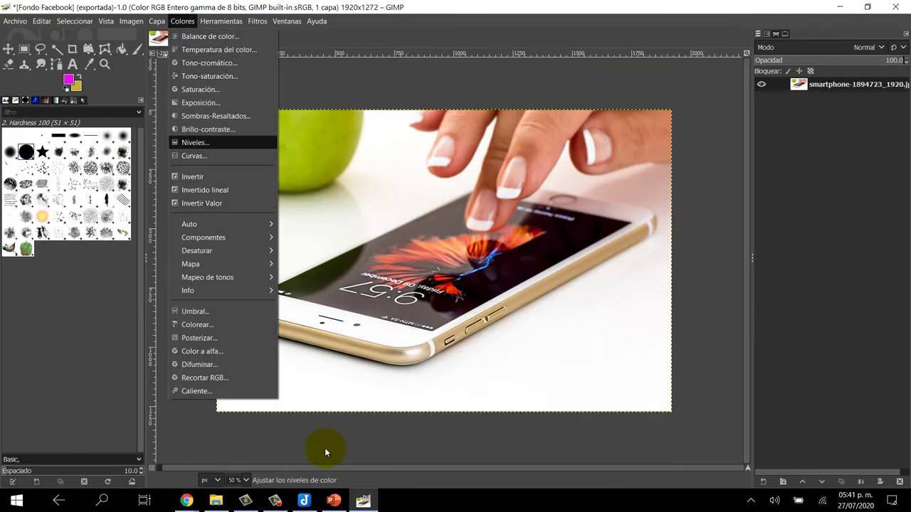
{"action": "key", "text": "Up"}
{"action": "key", "text": "Return"}
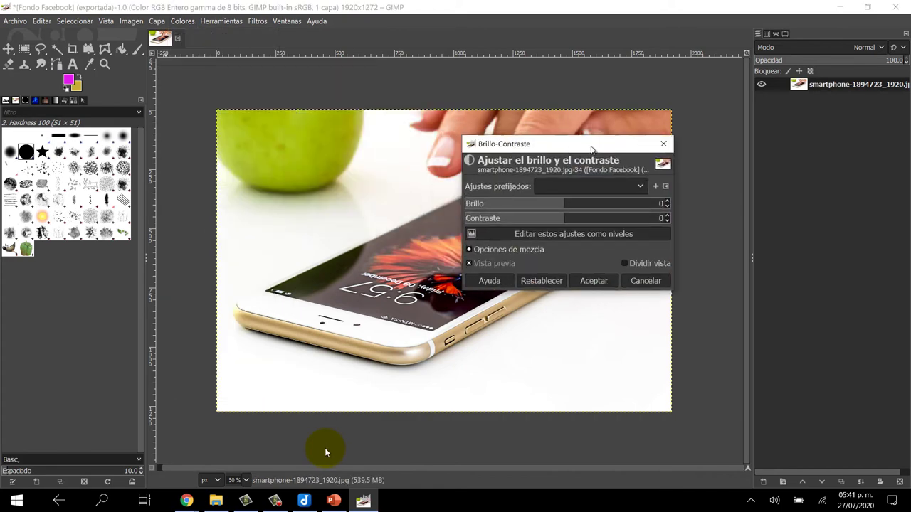
{"action": "type", "text": "82"}
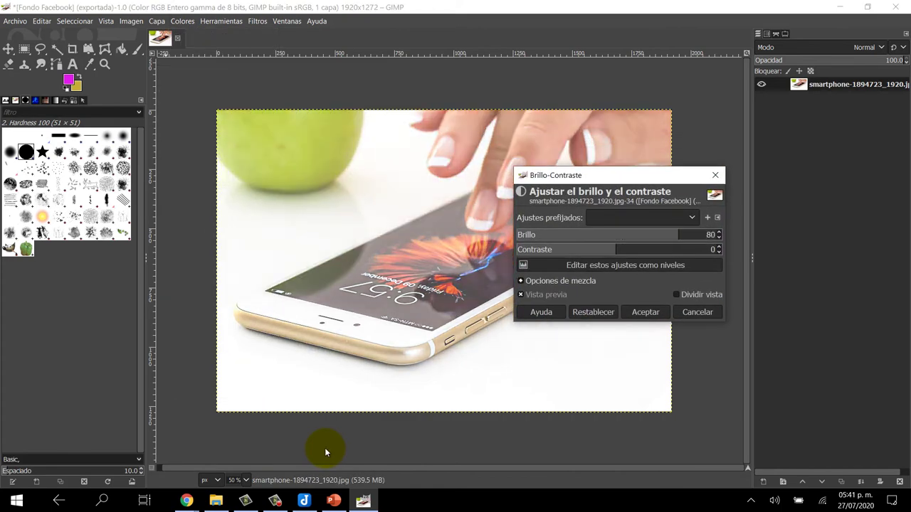
{"action": "type", "text": "70"}
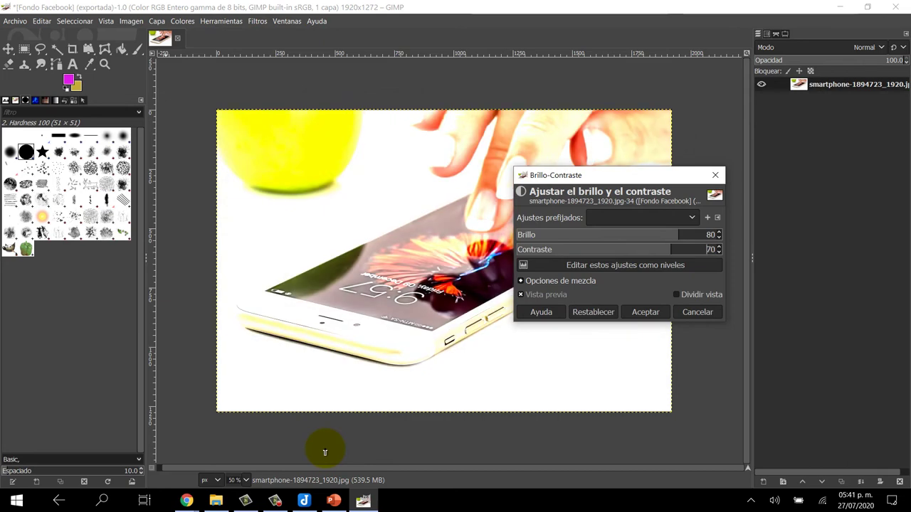
{"action": "key", "text": "shift+Tab"}
{"action": "type", "text": "29-33"}
{"action": "key", "text": "Tab"}
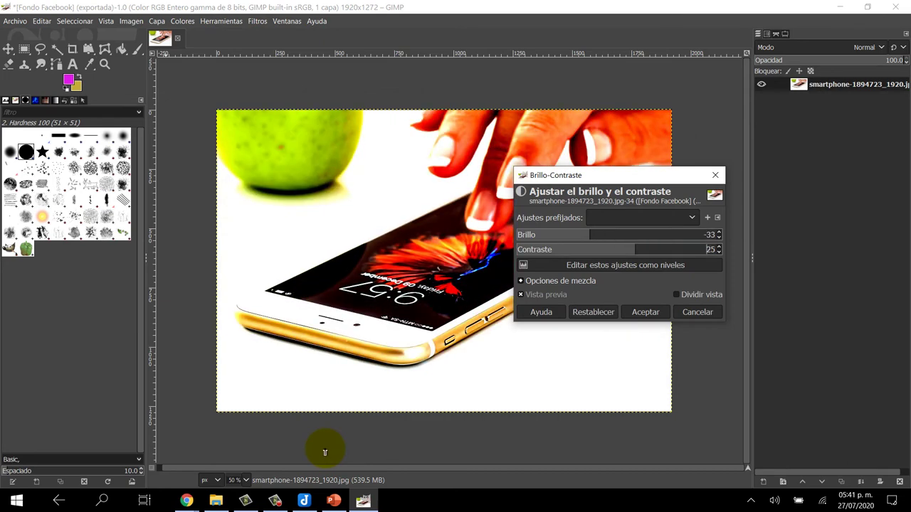
{"action": "type", "text": "-1"}
{"action": "key", "text": "shift+Tab"}
{"action": "type", "text": "-5"}
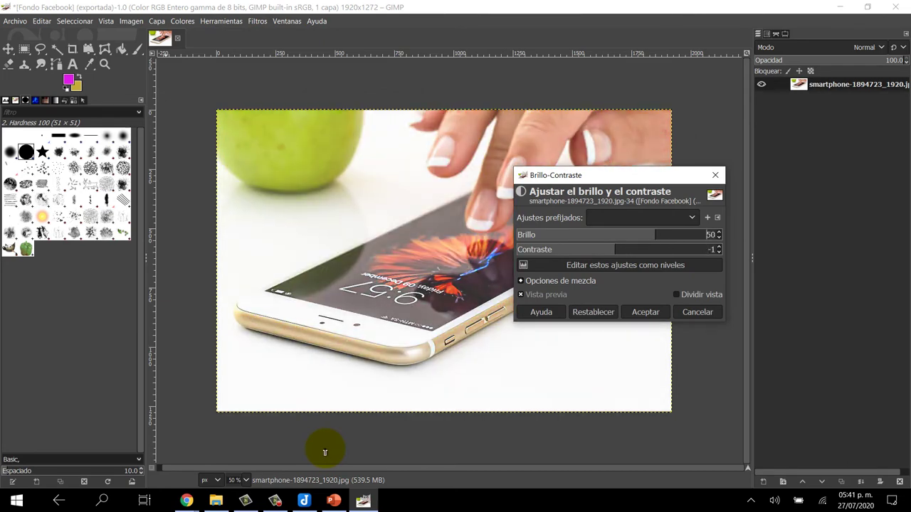
{"action": "type", "text": "3"}
{"action": "key", "text": "Escape"}
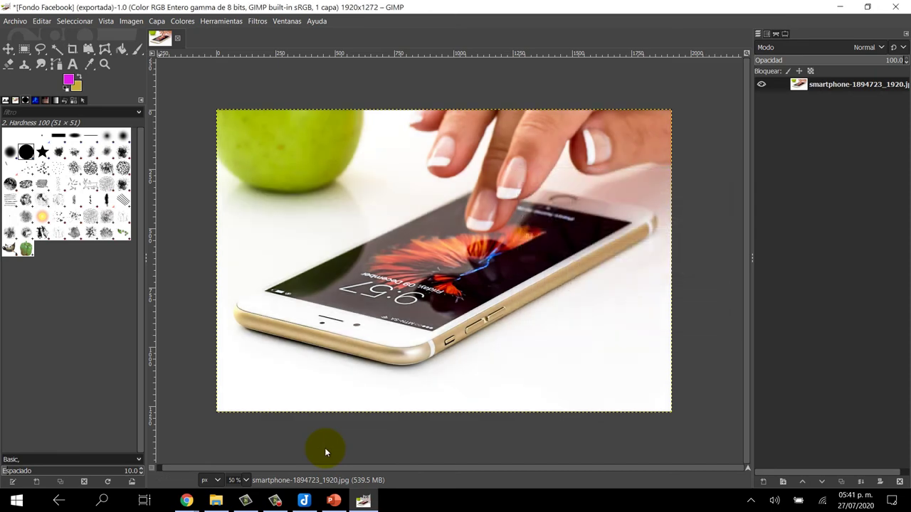
{"action": "key", "text": "alt+c"}
{"action": "key", "text": "Escape"}
{"action": "key", "text": "alt+o"}
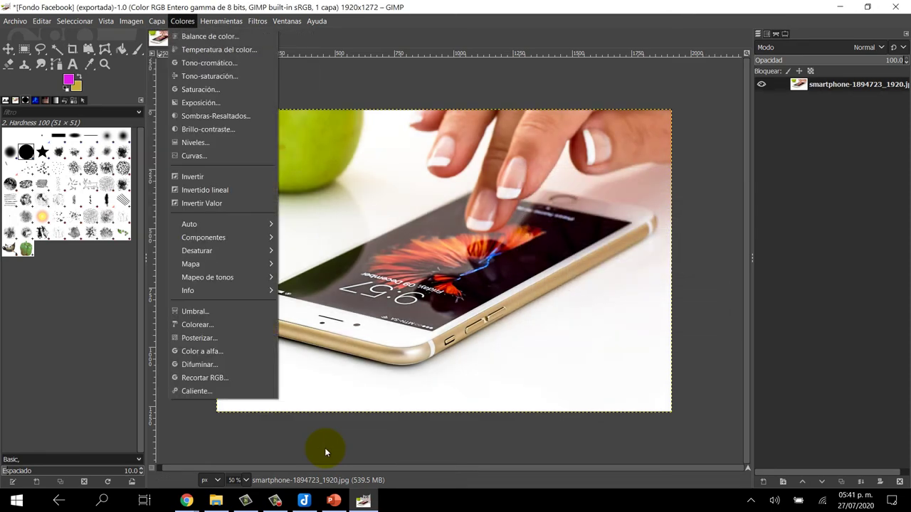
{"action": "key", "text": "Left"}
{"action": "key", "text": "Escape"}
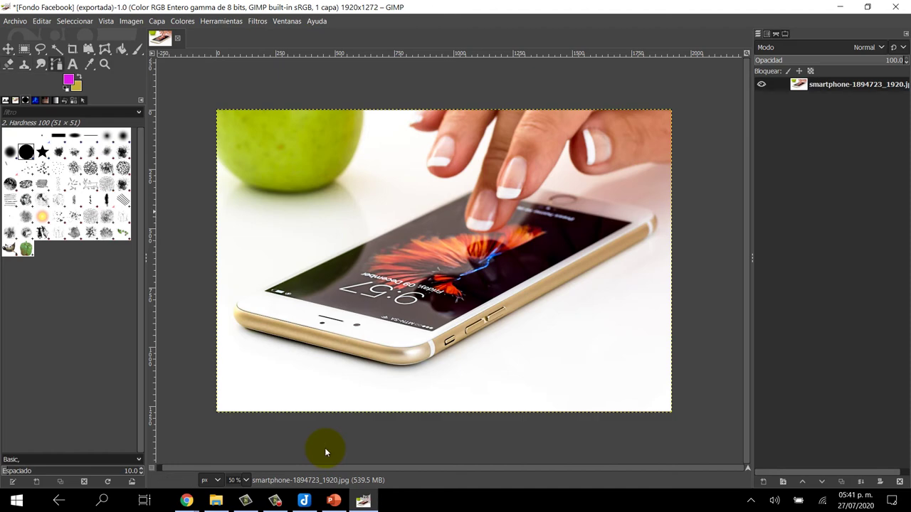
Create a text box on the image reading 'REPARACIÓN DE CELULARES'.
{"action": "key", "text": "t"}
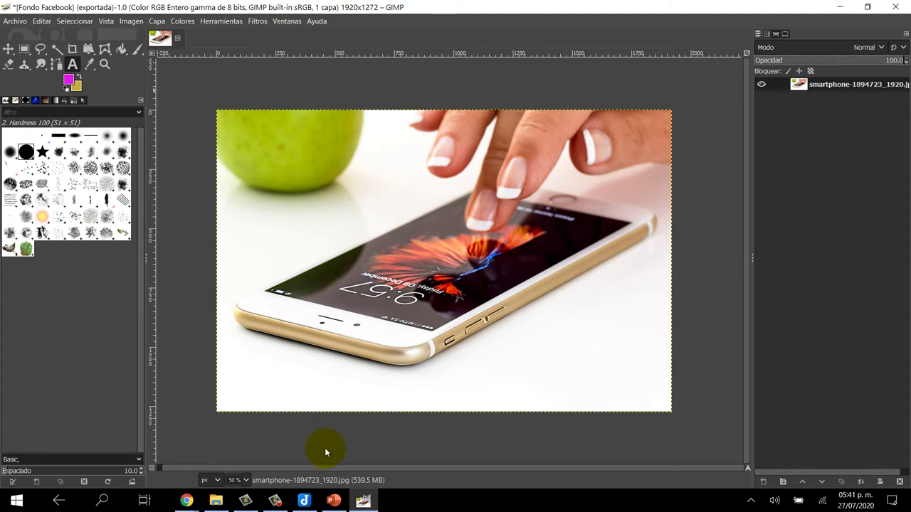
{"action": "left_click", "coordinate": [294, 218]}
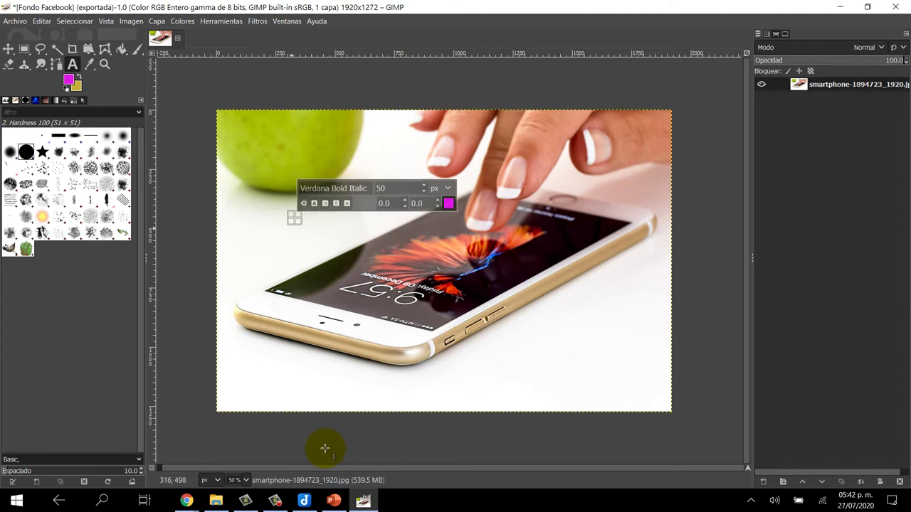
{"action": "type", "text": "REPARACI"}
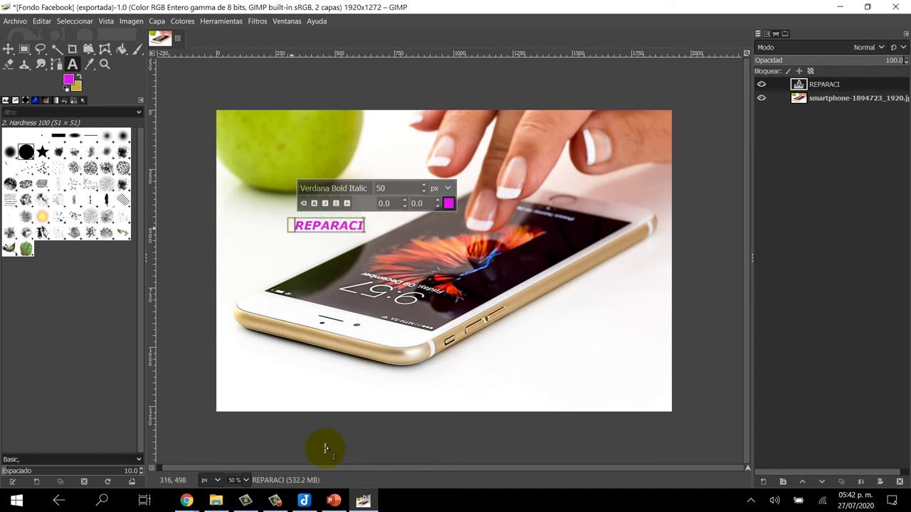
{"action": "type", "text": "O"}
{"action": "key", "text": "BackSpace"}
{"action": "type", "text": "ÓN DE CELU"}
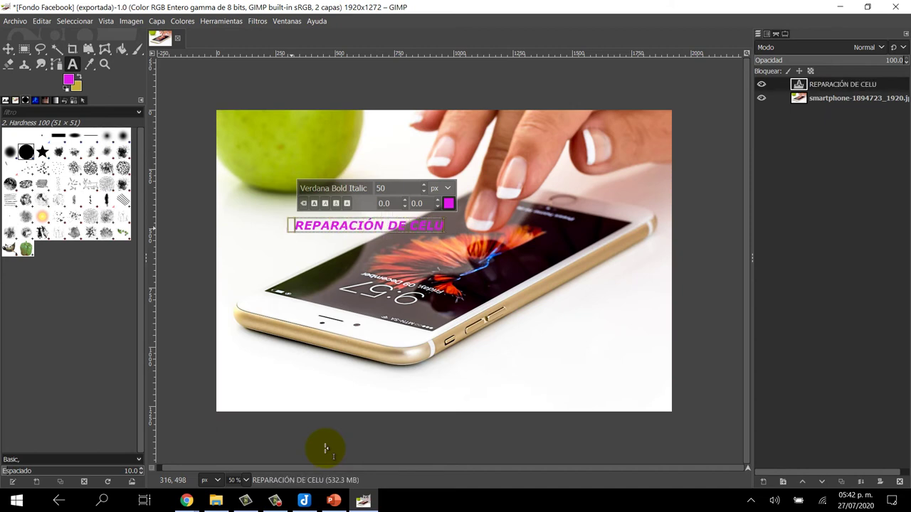
{"action": "type", "text": "LARES"}
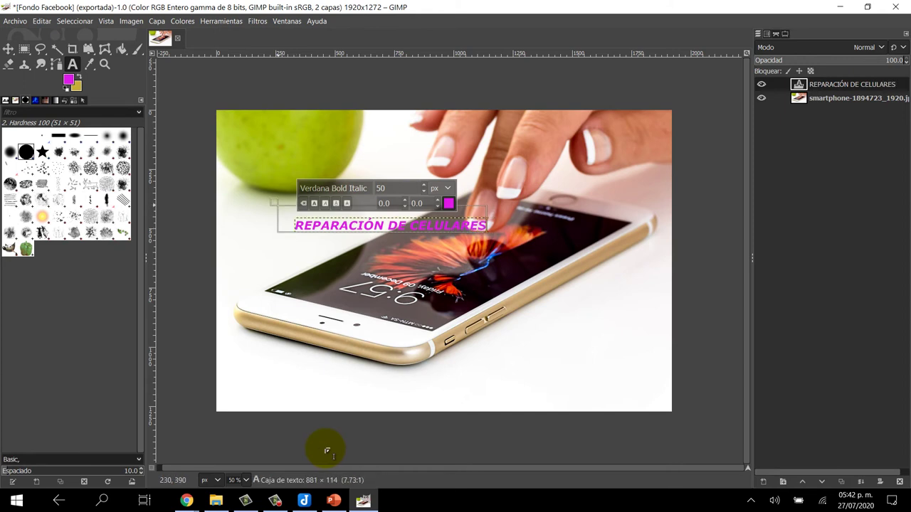
Enlarge the title text to 79 px.
{"action": "key", "text": "ctrl+z"}
{"action": "key", "text": "ctrl+z"}
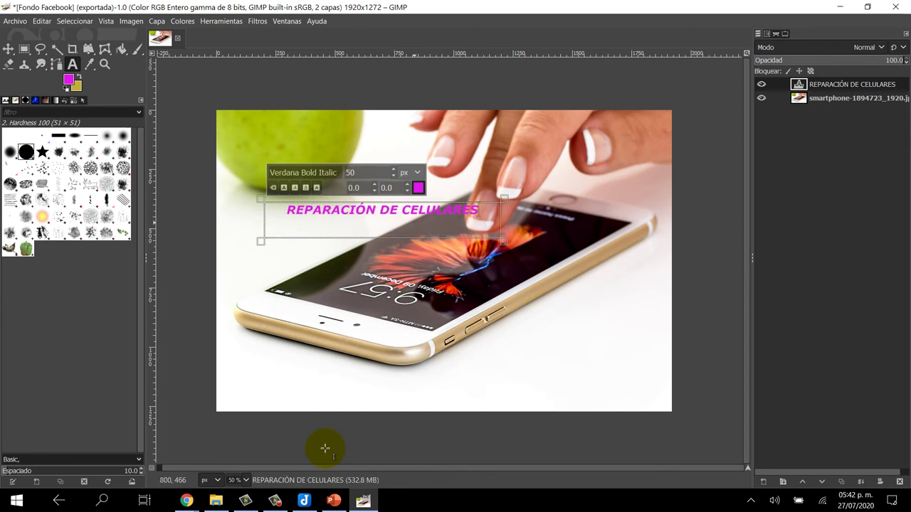
{"action": "key", "text": "BackSpace"}
{"action": "type", "text": "8"}
{"action": "key", "text": "shift+Left"}
{"action": "key", "text": "shift+Left"}
{"action": "key", "text": "shift+Left"}
{"action": "key", "text": "shift+Left"}
{"action": "key", "text": "shift+Left"}
{"action": "key", "text": "shift+Left"}
{"action": "key", "text": "shift+Left"}
{"action": "key", "text": "shift+Left"}
{"action": "key", "text": "shift+Left"}
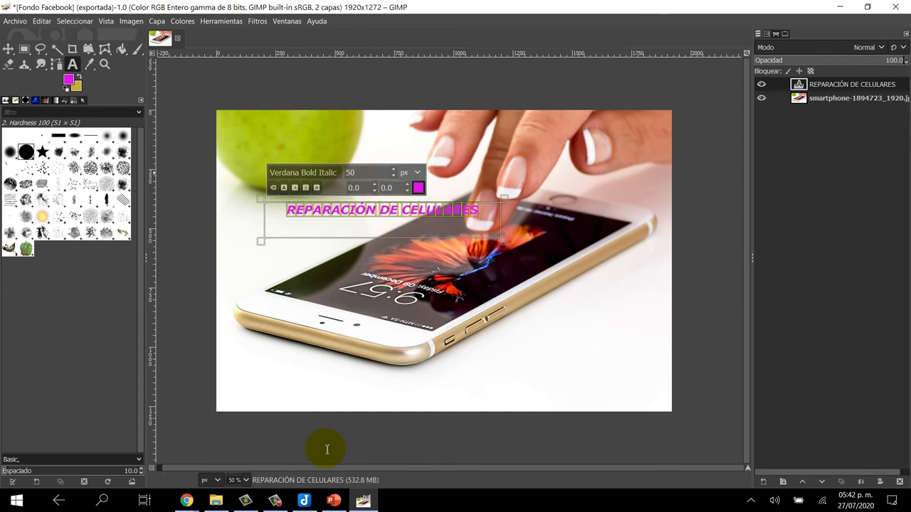
{"action": "key", "text": "Up"}
{"action": "key", "text": "Up"}
{"action": "key", "text": "Up"}
{"action": "key", "text": "Up"}
{"action": "key", "text": "Up"}
{"action": "key", "text": "Up"}
{"action": "key", "text": "Up"}
{"action": "key", "text": "Up"}
{"action": "key", "text": "Up"}
{"action": "key", "text": "Up"}
{"action": "key", "text": "Up"}
{"action": "key", "text": "Up"}
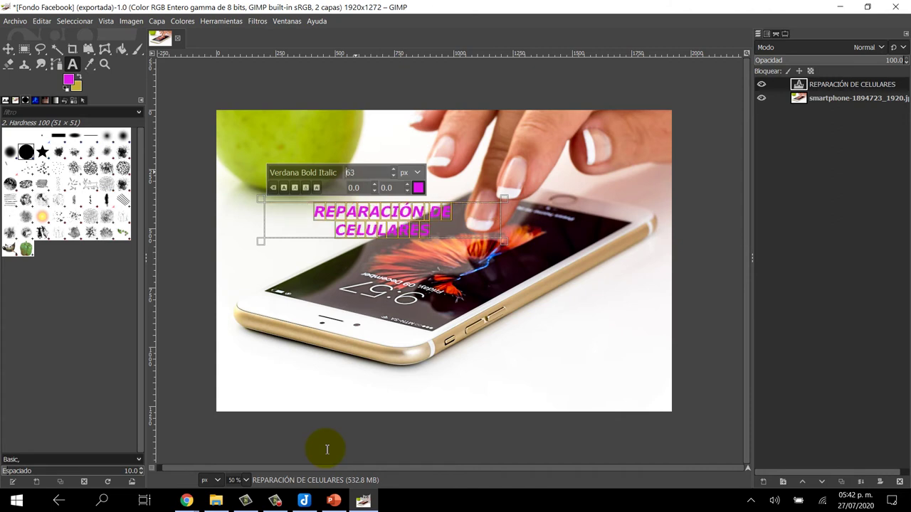
{"action": "key", "text": "Up"}
{"action": "key", "text": "Up"}
{"action": "key", "text": "Up"}
{"action": "key", "text": "Up"}
{"action": "key", "text": "Up"}
{"action": "key", "text": "Up"}
{"action": "key", "text": "Up"}
{"action": "key", "text": "Up"}
{"action": "key", "text": "Up"}
{"action": "key", "text": "Up"}
{"action": "key", "text": "Up"}
{"action": "key", "text": "Up"}
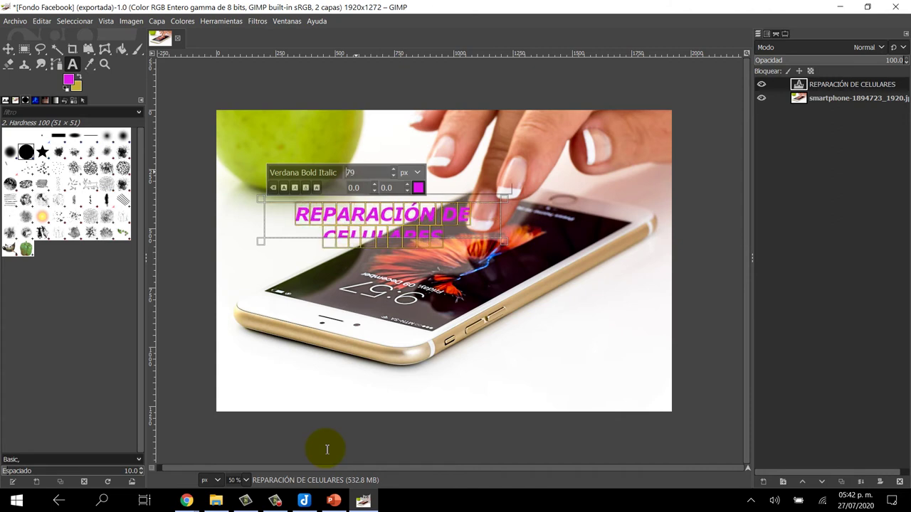
Narrow the text box so the title wraps onto three lines, with no underline.
{"action": "left_click_drag", "start_coordinate": [261, 241], "coordinate": [589, 283]}
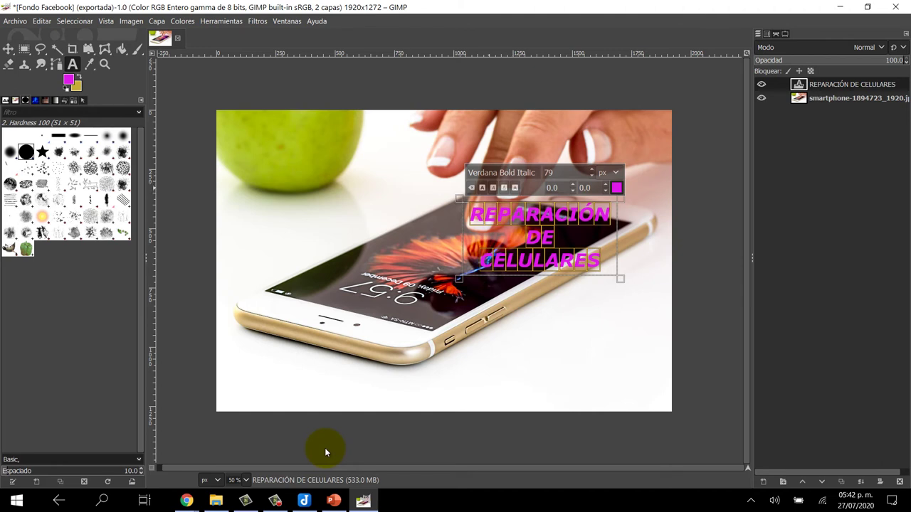
{"action": "key", "text": "ctrl+u"}
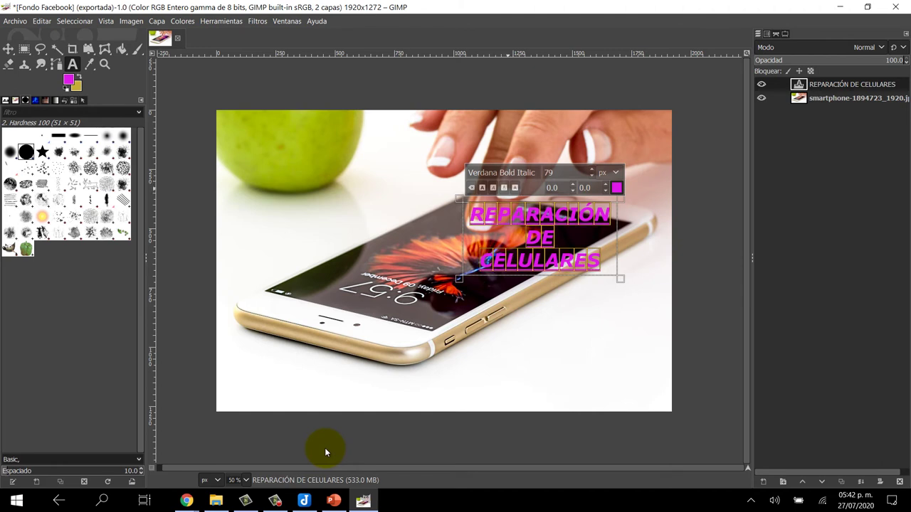
{"action": "key", "text": "ctrl+u"}
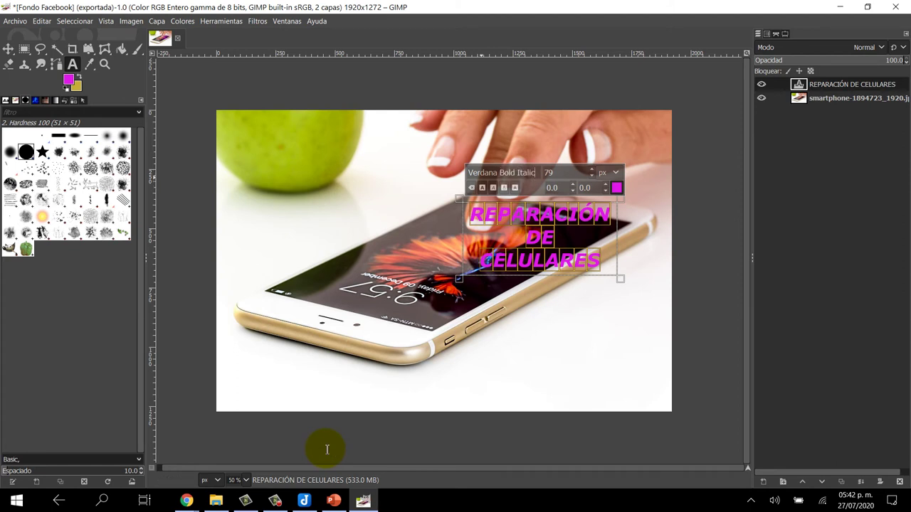
{"action": "key", "text": "ctrl+shift+Right"}
{"action": "key", "text": "End"}
{"action": "key", "text": "Return"}
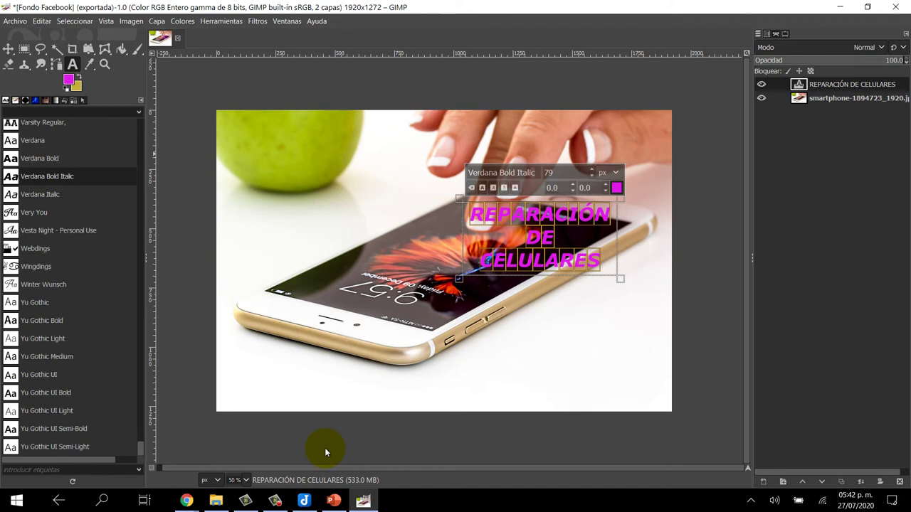
Switch the title font to Star Jedi Logo MonoLine and retype the last word as 'CELKLARES'.
{"action": "type", "text": "vesta"}
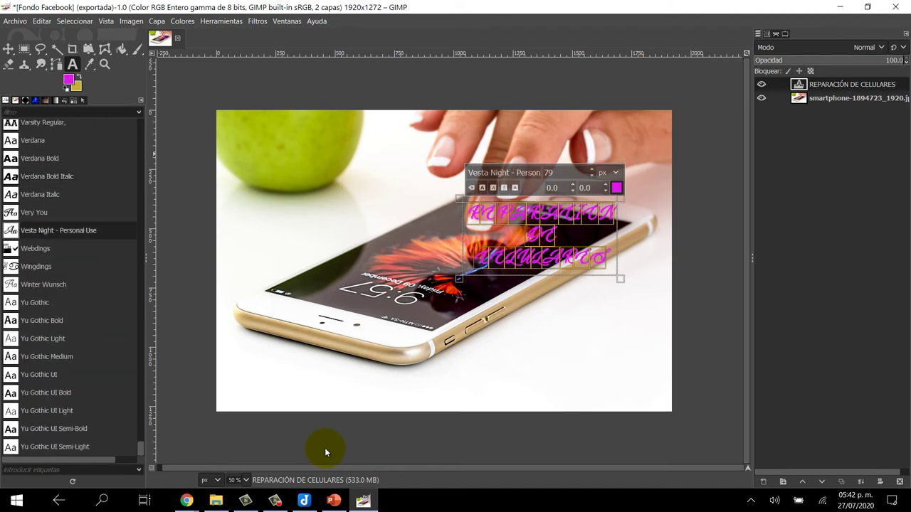
{"action": "key", "text": "Down"}
{"action": "key", "text": "Down"}
{"action": "key", "text": "Down"}
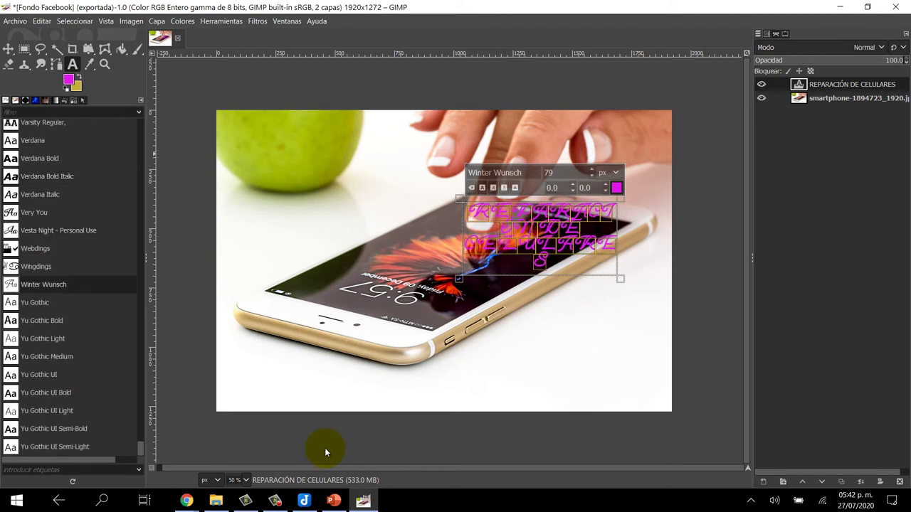
{"action": "key", "text": "Down"}
{"action": "key", "text": "Down"}
{"action": "key", "text": "Down"}
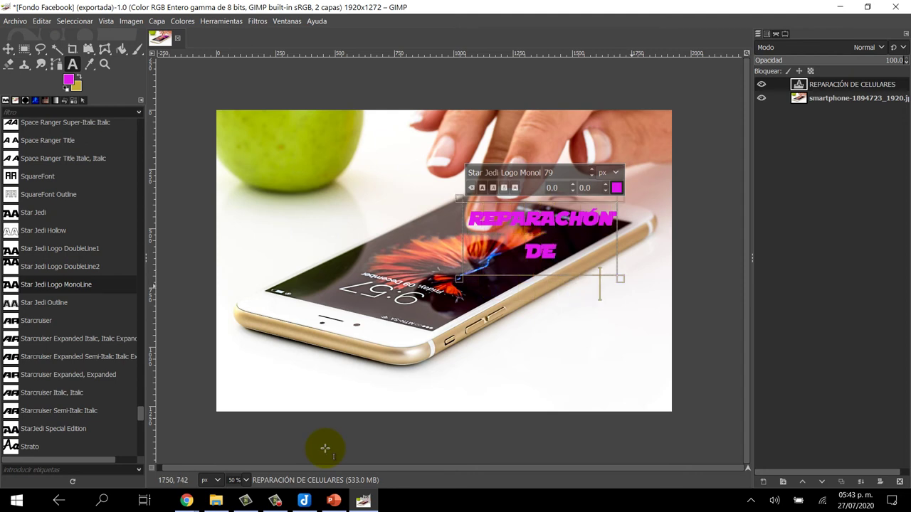
{"action": "type", "text": " CELKLARES"}
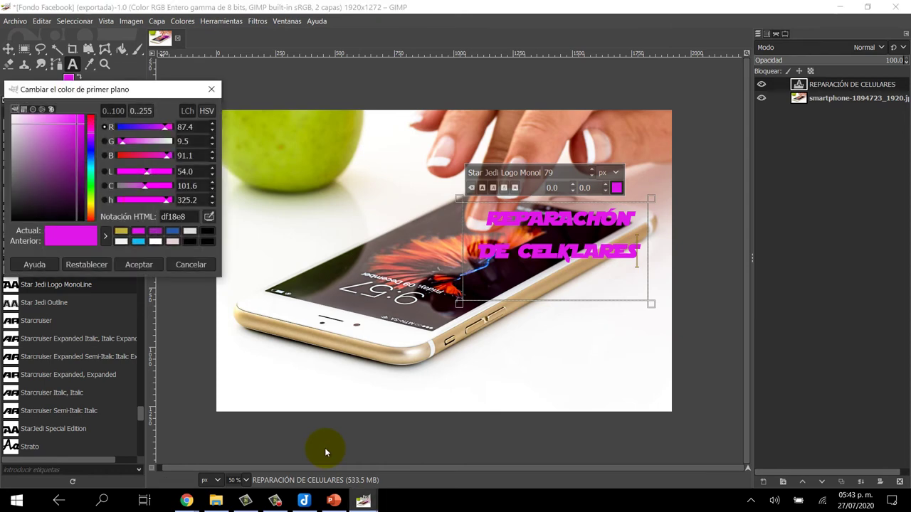
Set the foreground colour and all the title text to black (000000).
{"action": "left_click_drag", "start_coordinate": [76, 124], "coordinate": [13, 220]}
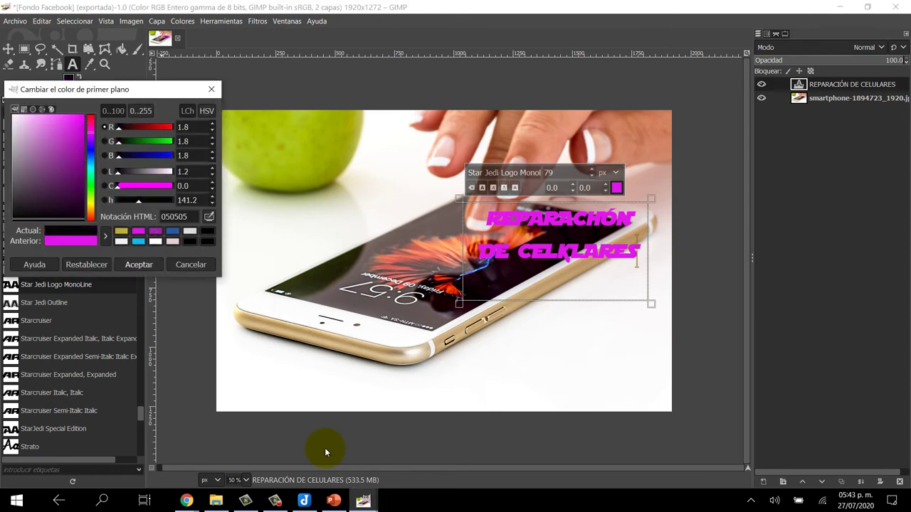
{"action": "key", "text": "Return"}
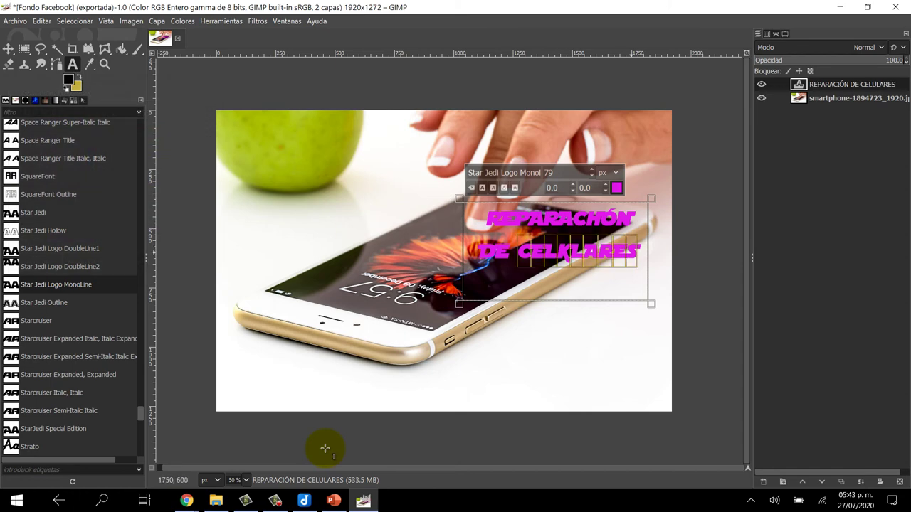
{"action": "key", "text": "Right"}
{"action": "key", "text": "ctrl+a"}
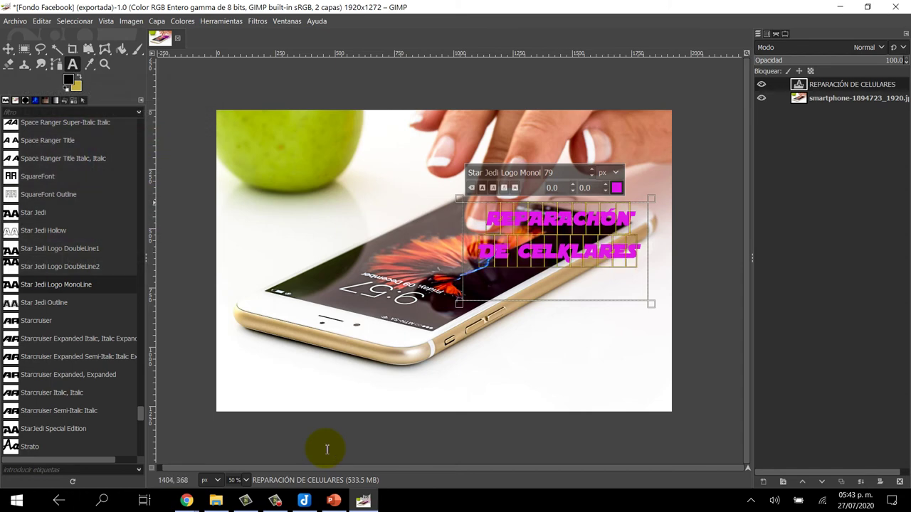
{"action": "left_click_drag", "start_coordinate": [582, 138], "coordinate": [562, 235]}
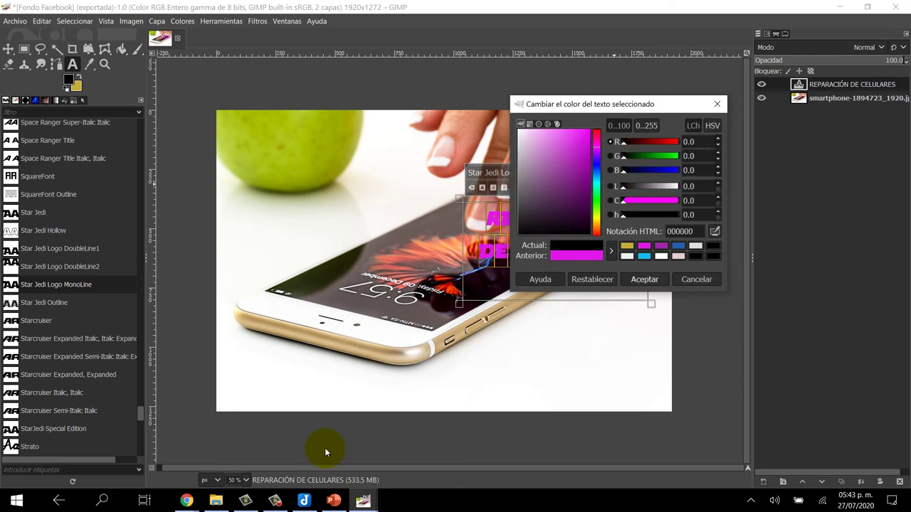
{"action": "key", "text": "Return"}
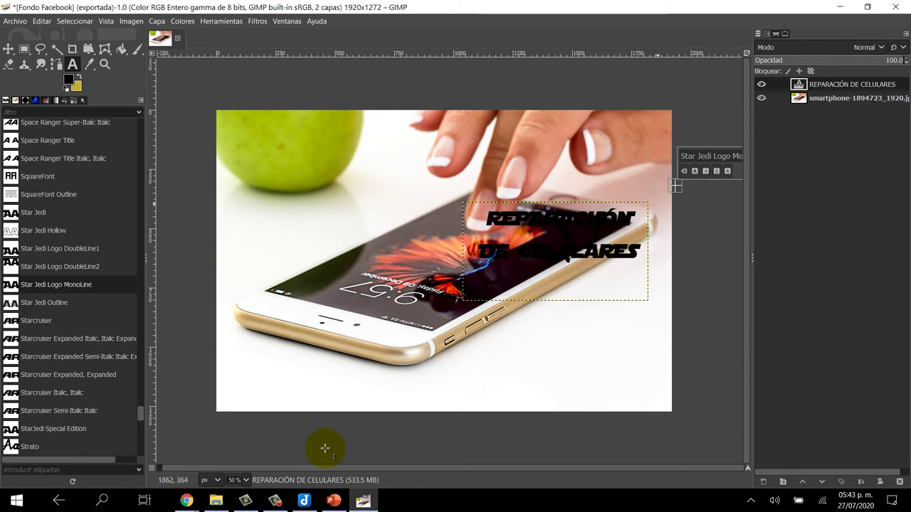
Move the title layer down toward the photo's lower right.
{"action": "key", "text": "m"}
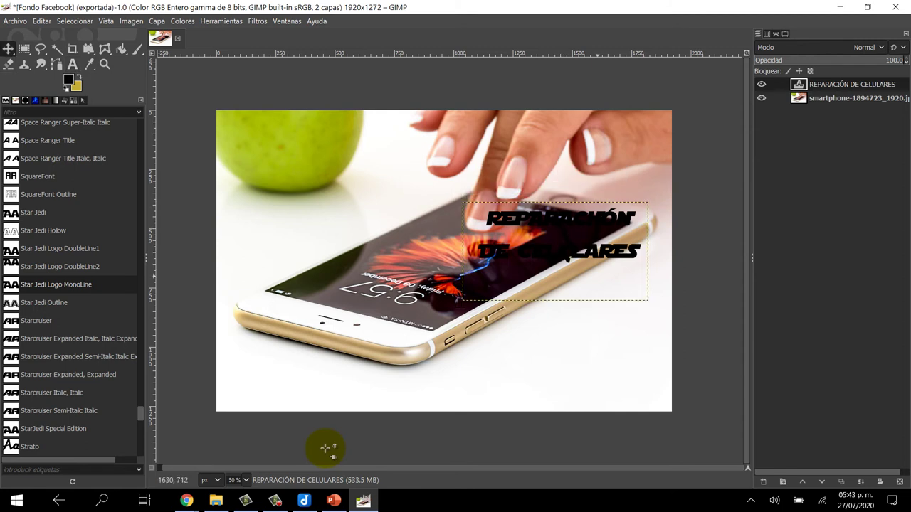
{"action": "left_click_drag", "start_coordinate": [325, 448], "coordinate": [322, 448]}
{"action": "left_click_drag", "start_coordinate": [584, 255], "coordinate": [604, 376]}
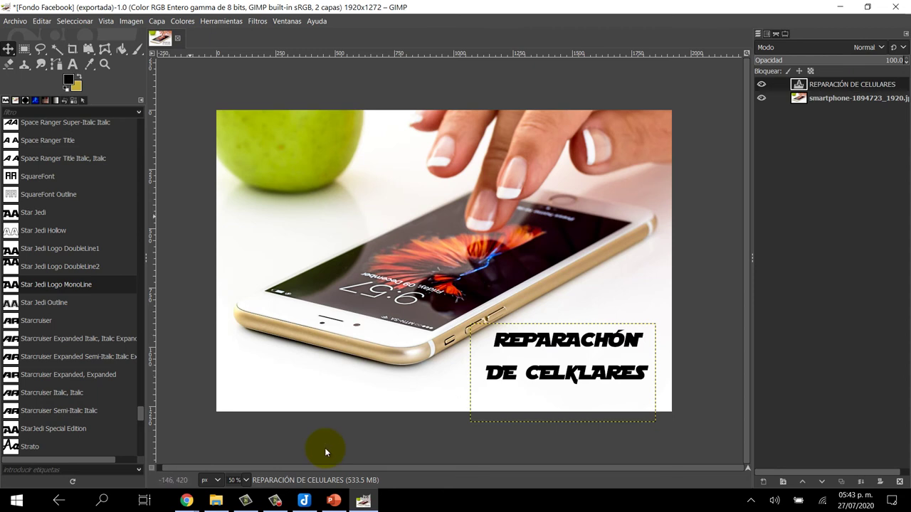
Set all the title text in the Sitka Text Bold font.
{"action": "key", "text": "t"}
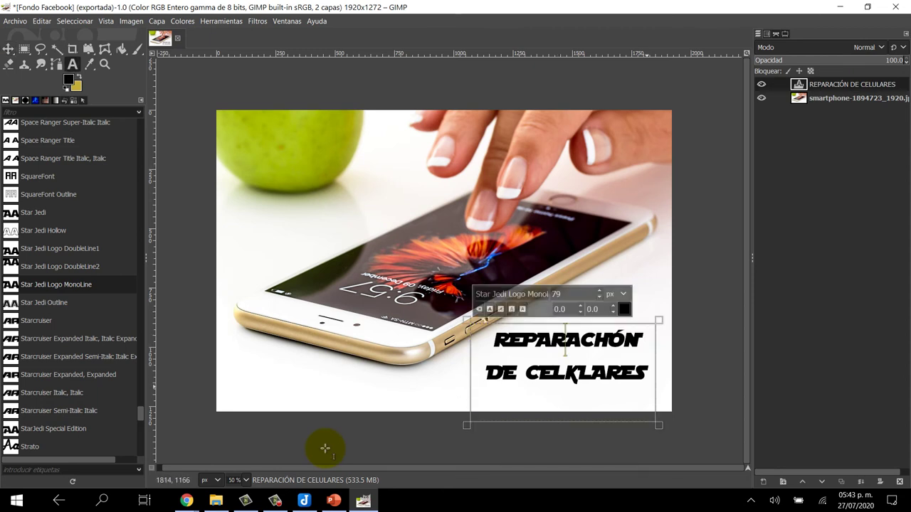
{"action": "key", "text": "ctrl+a"}
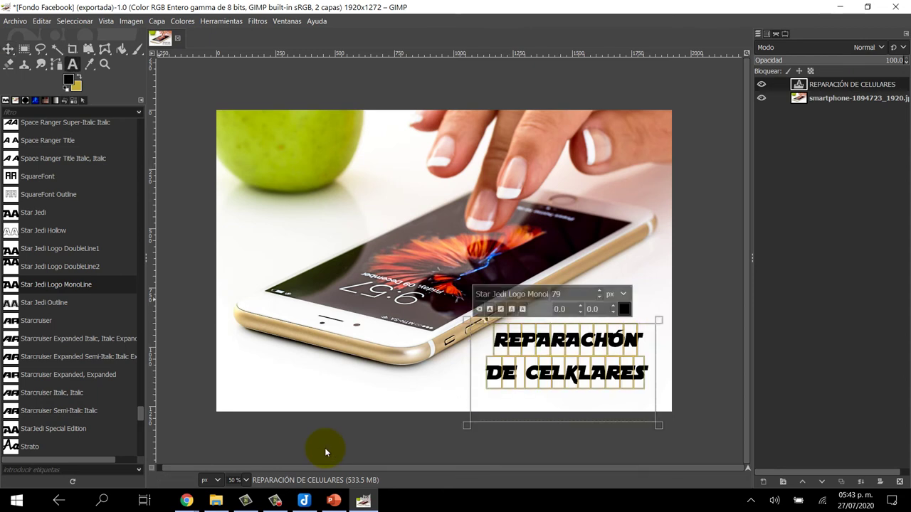
{"action": "key", "text": "Up"}
{"action": "key", "text": "Up"}
{"action": "key", "text": "Up"}
{"action": "key", "text": "Up"}
{"action": "key", "text": "Up"}
{"action": "key", "text": "Up"}
{"action": "key", "text": "Up"}
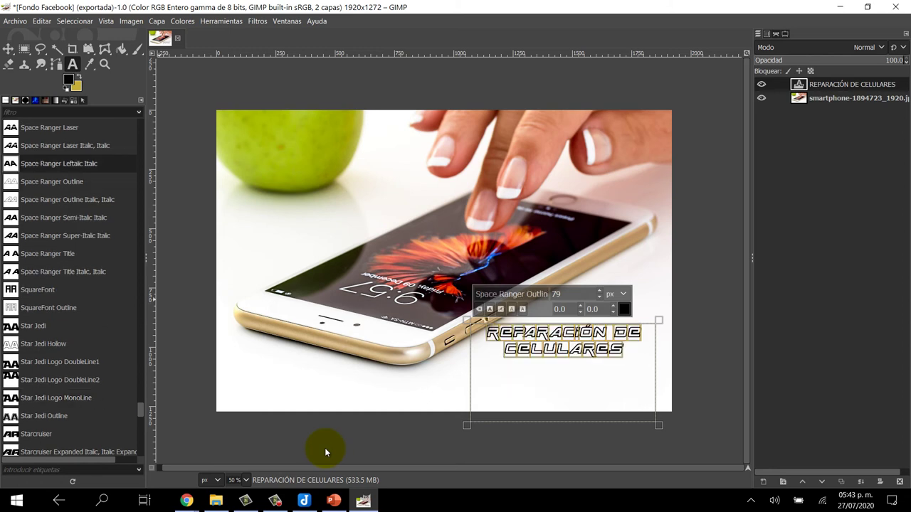
{"action": "key", "text": "Up"}
{"action": "key", "text": "Up"}
{"action": "key", "text": "Up"}
{"action": "key", "text": "Up"}
{"action": "key", "text": "Up"}
{"action": "key", "text": "Up"}
{"action": "key", "text": "Up"}
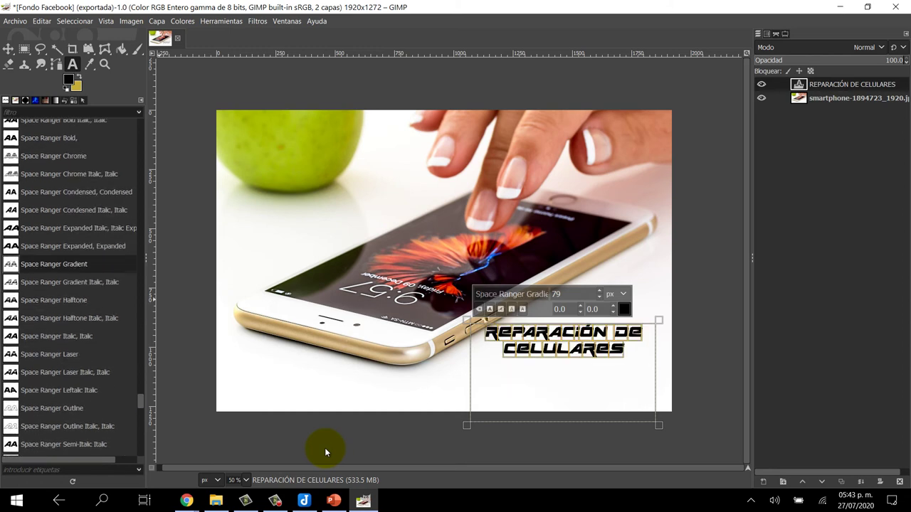
{"action": "key", "text": "Up"}
{"action": "key", "text": "Up"}
{"action": "key", "text": "Up"}
{"action": "key", "text": "Up"}
{"action": "key", "text": "Up"}
{"action": "key", "text": "Up"}
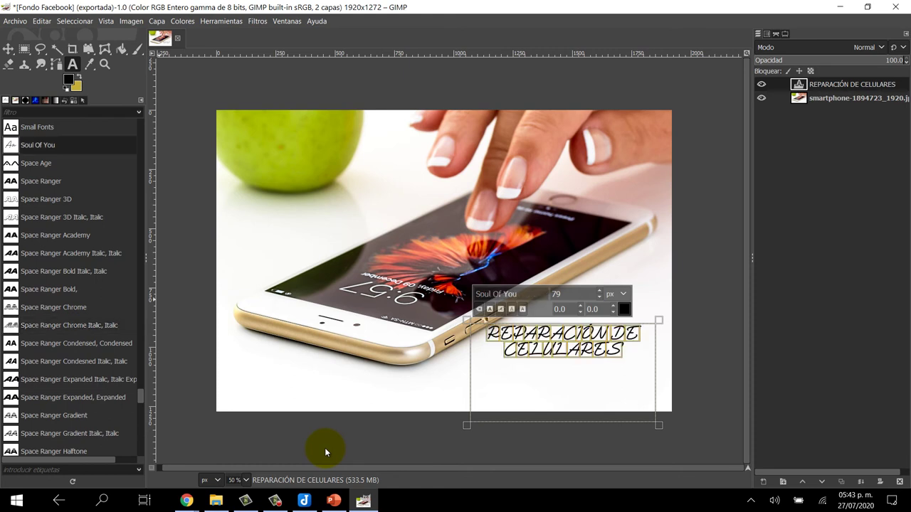
{"action": "key", "text": "Up"}
{"action": "key", "text": "Up"}
{"action": "key", "text": "Up"}
{"action": "key", "text": "Up"}
{"action": "key", "text": "Up"}
{"action": "key", "text": "Up"}
{"action": "key", "text": "Up"}
{"action": "key", "text": "Up"}
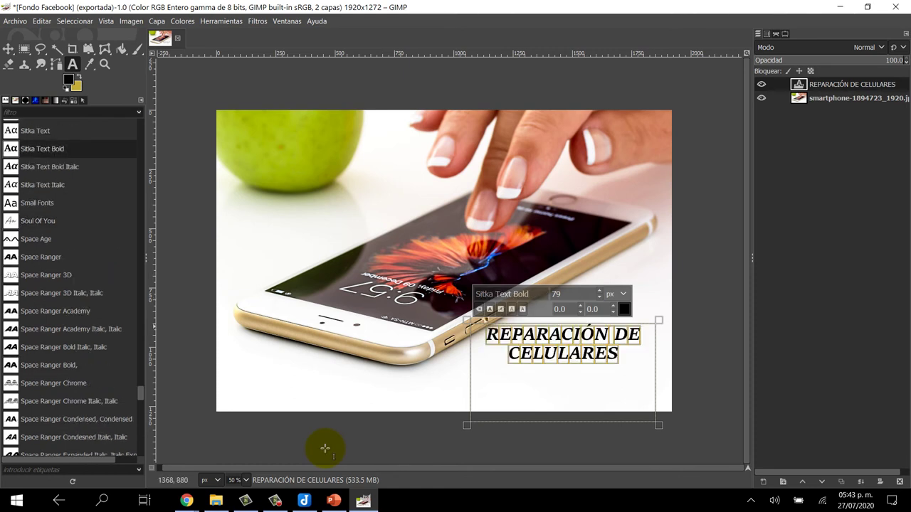
{"action": "key", "text": "m"}
{"action": "left_click_drag", "start_coordinate": [572, 353], "coordinate": [580, 364]}
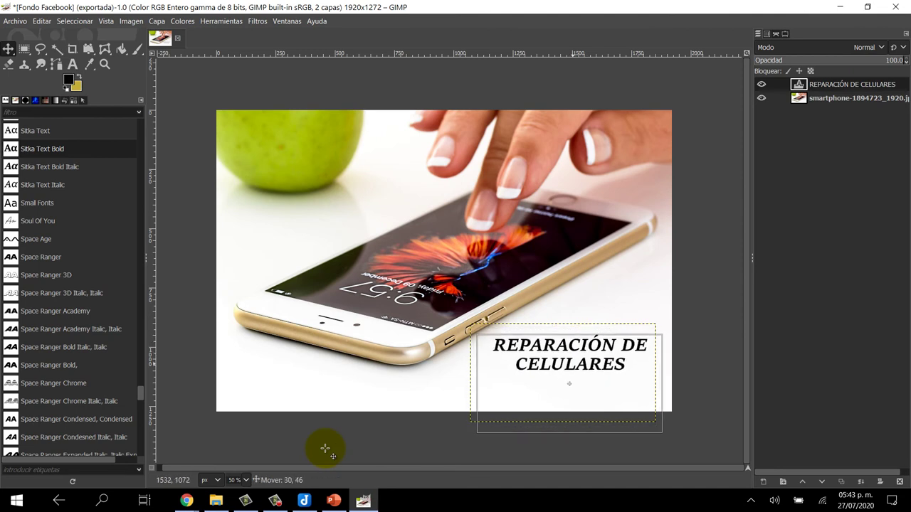
{"action": "left_click_drag", "start_coordinate": [325, 449], "coordinate": [325, 448]}
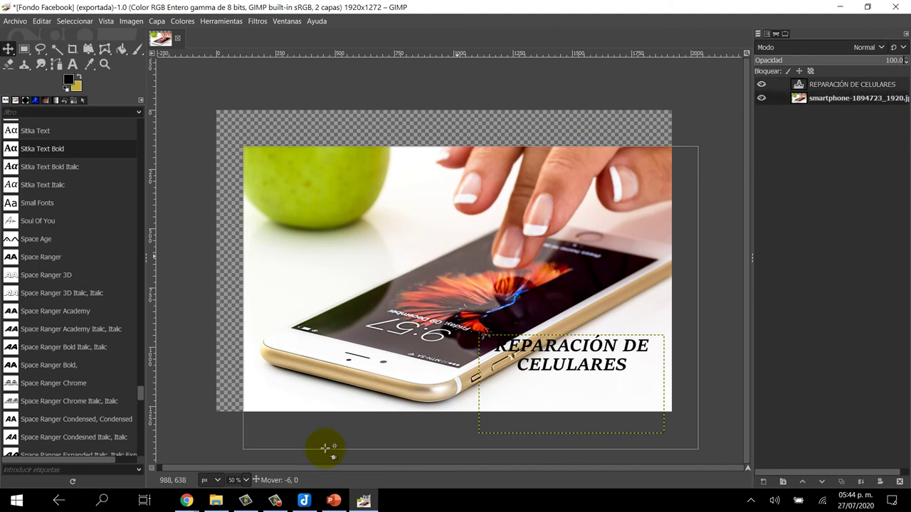
{"action": "key", "text": "ctrl+z"}
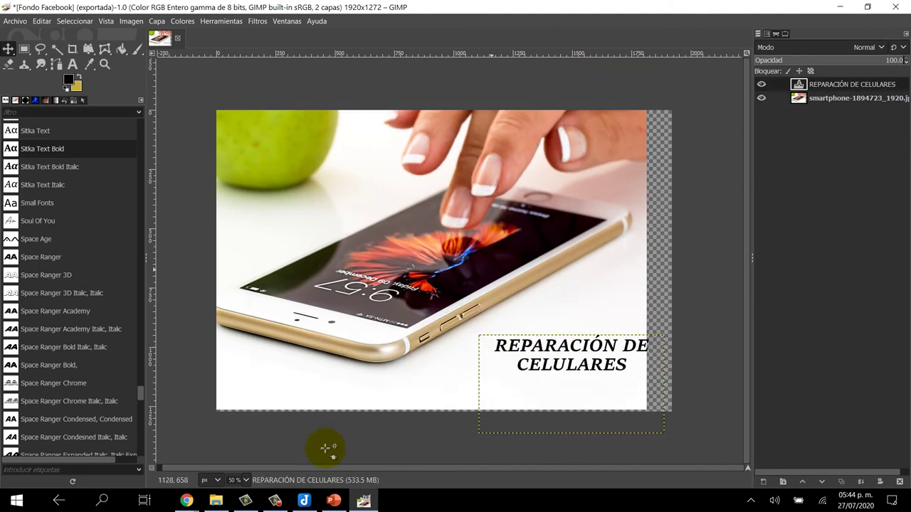
{"action": "key", "text": "ctrl+z"}
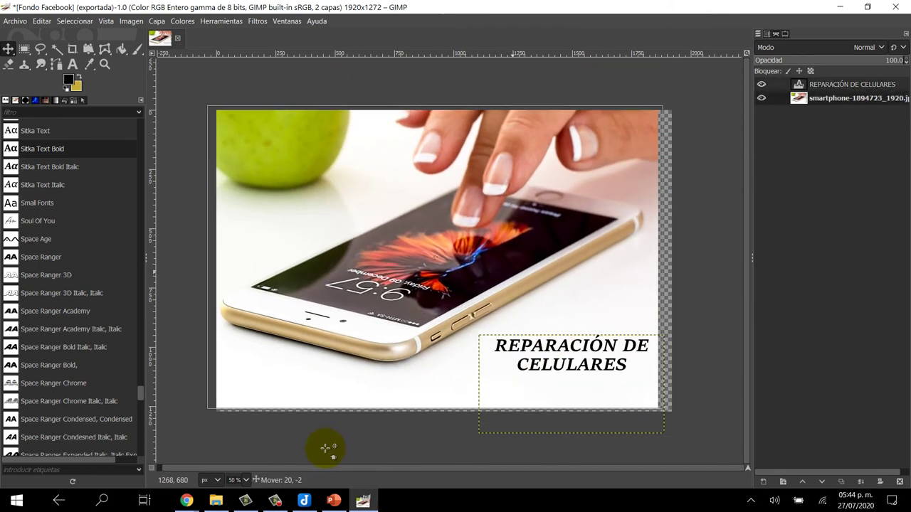
{"action": "key", "text": "ctrl+z"}
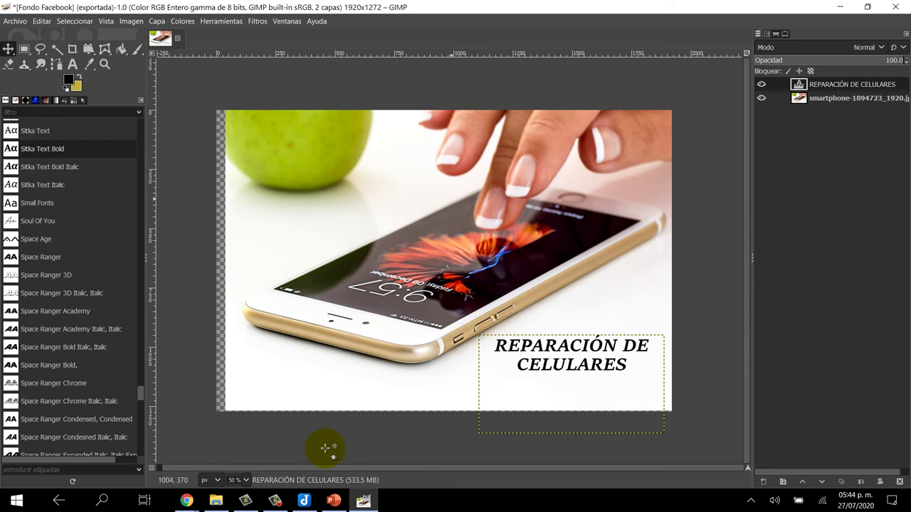
{"action": "key", "text": "ctrl+z"}
{"action": "key", "text": "q"}
{"action": "key", "text": "m"}
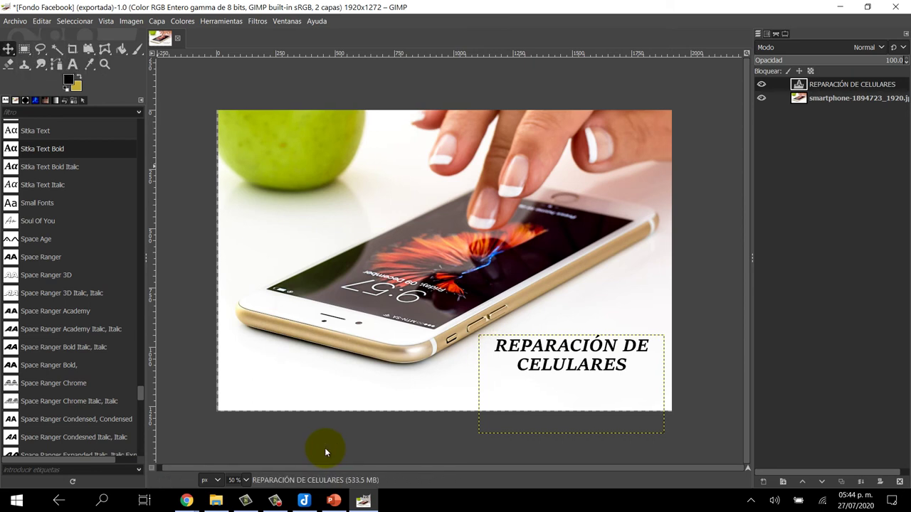
{"action": "left_click_drag", "start_coordinate": [343, 448], "coordinate": [325, 448]}
{"action": "left_click_drag", "start_coordinate": [324, 448], "coordinate": [327, 453]}
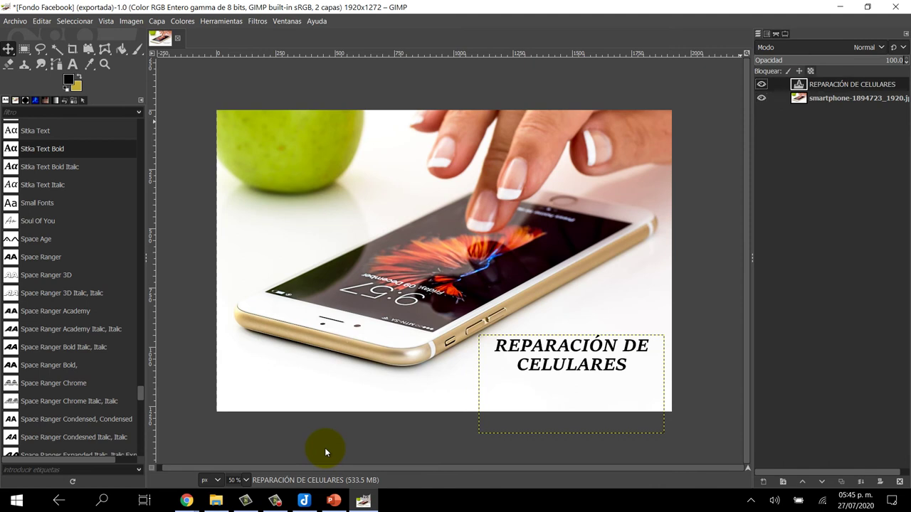
{"action": "key", "text": "Page_Down"}
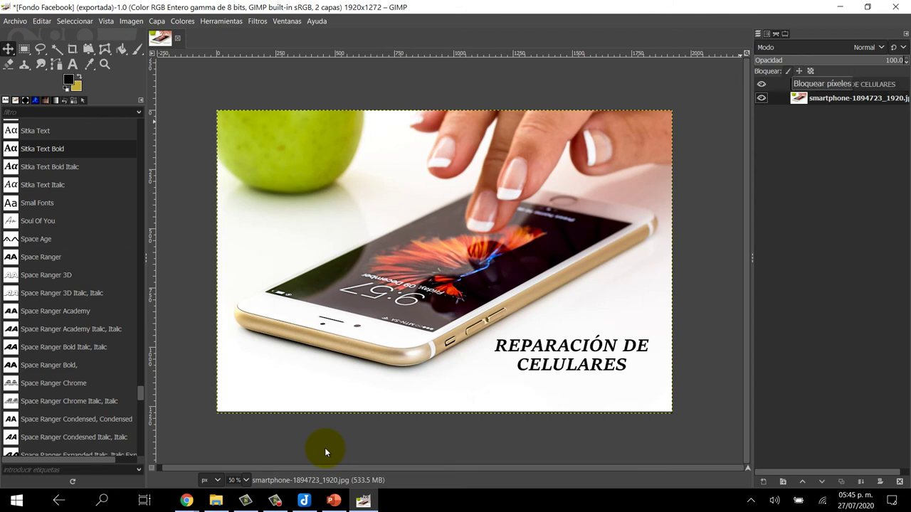
Lock the photo layer's position and size, and drag the title into the lower-right corner.
{"action": "left_click", "coordinate": [799, 72]}
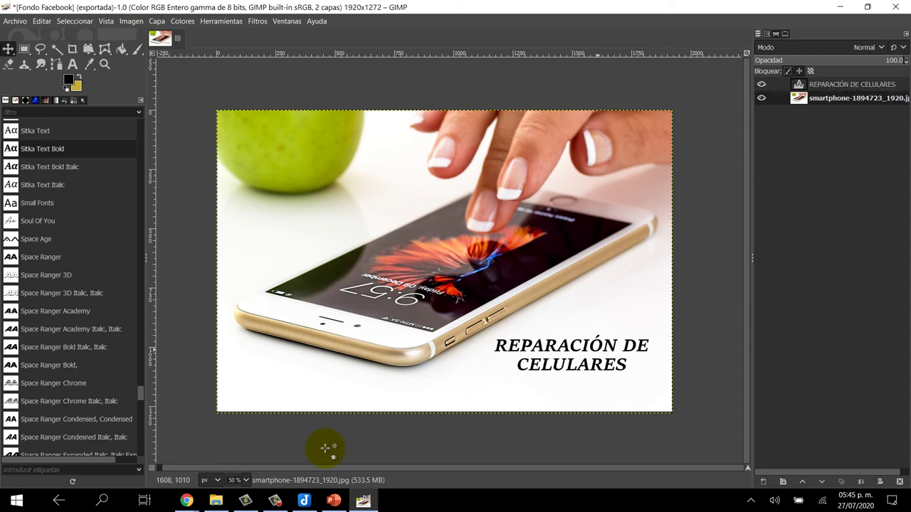
{"action": "left_click_drag", "start_coordinate": [326, 452], "coordinate": [325, 448]}
{"action": "left_click_drag", "start_coordinate": [686, 322], "coordinate": [402, 225]}
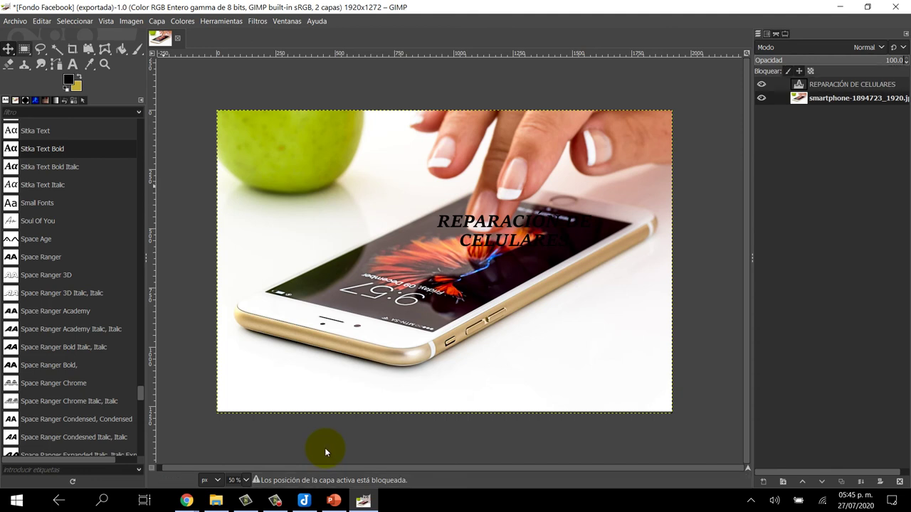
{"action": "key", "text": "Page_Up"}
{"action": "key", "text": "Page_Down"}
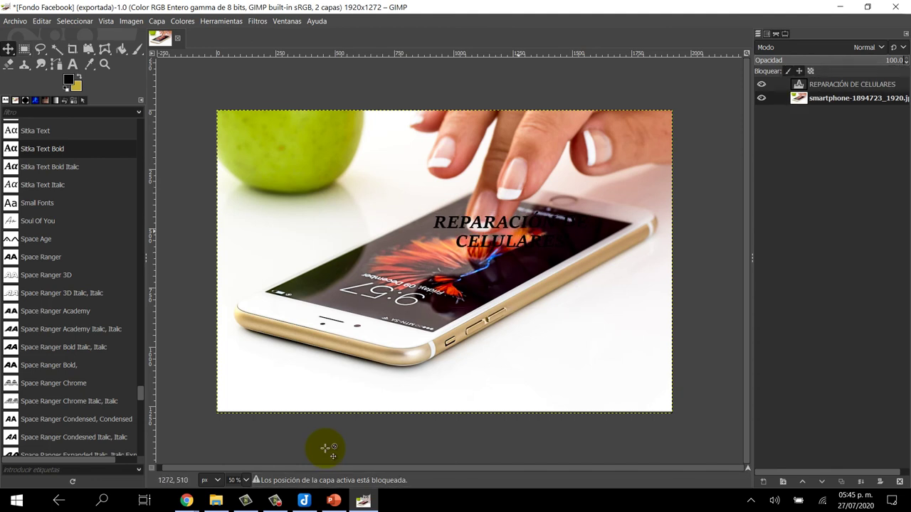
{"action": "left_click_drag", "start_coordinate": [532, 244], "coordinate": [606, 367]}
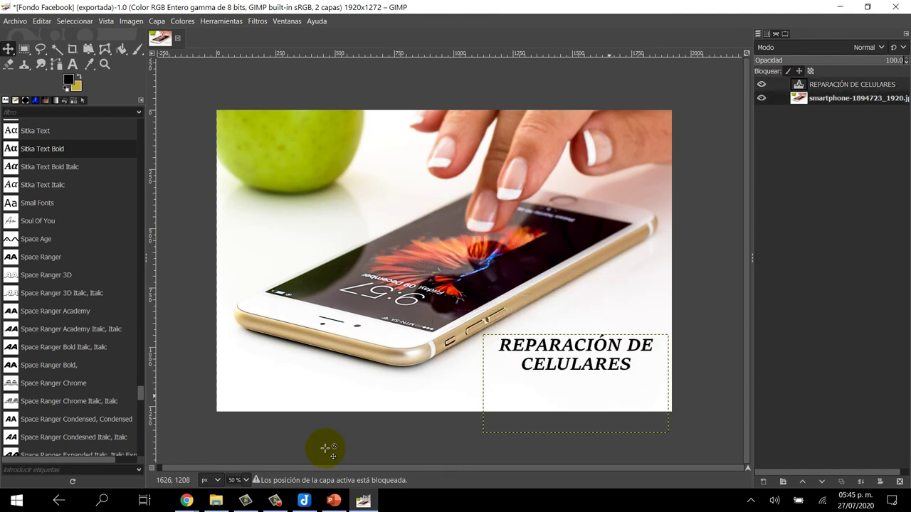
{"action": "left_click_drag", "start_coordinate": [586, 364], "coordinate": [592, 374]}
{"action": "left_click", "coordinate": [324, 448]}
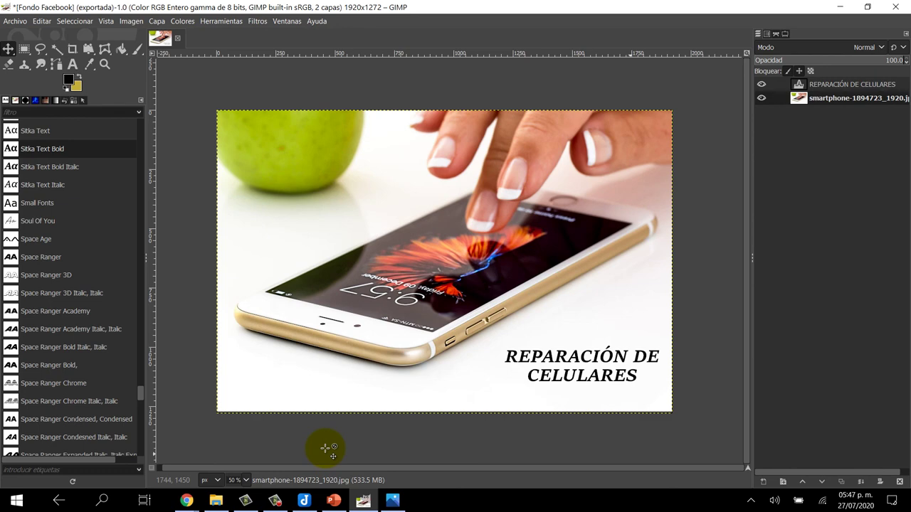
Open the 'Curso online Verano 2020' flyer from the Personales folder in Windows Photos.
{"action": "key", "text": "alt+Tab"}
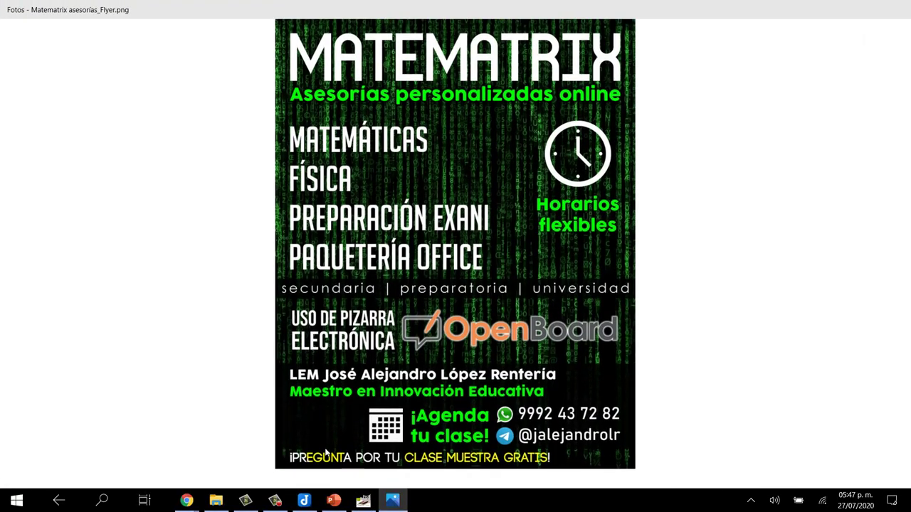
{"action": "key", "text": "alt+F4"}
{"action": "left_click", "coordinate": [325, 453]}
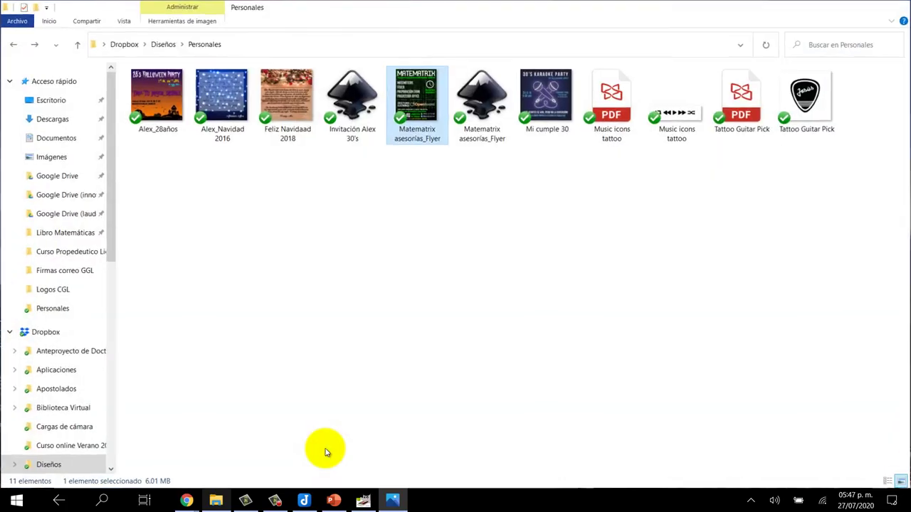
{"action": "key", "text": "Return"}
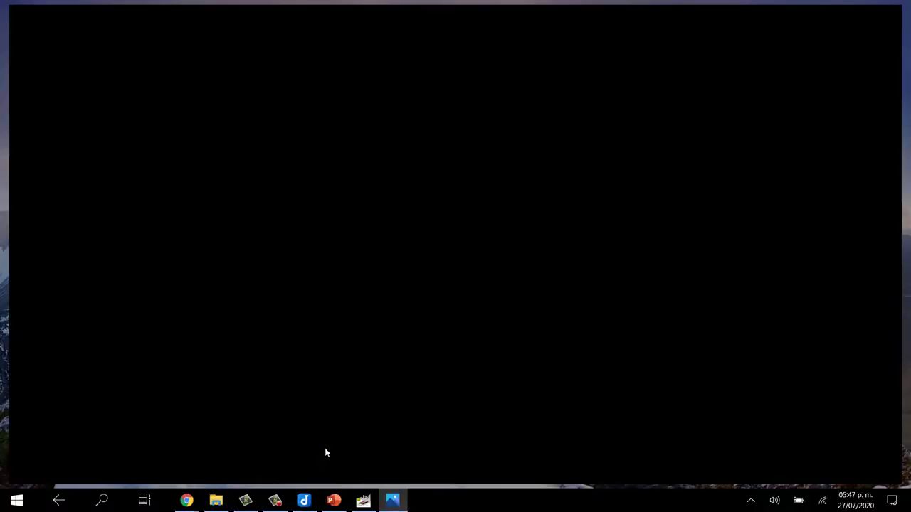
{"action": "left_click", "coordinate": [325, 453]}
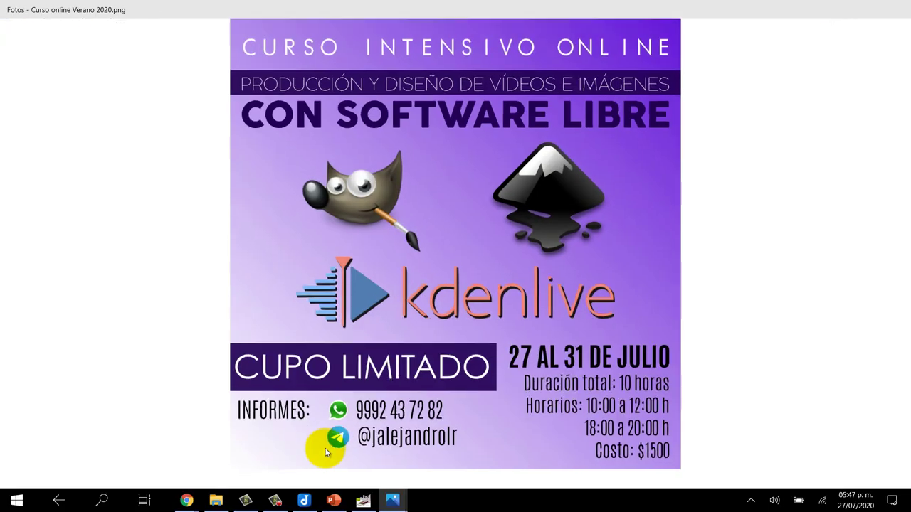